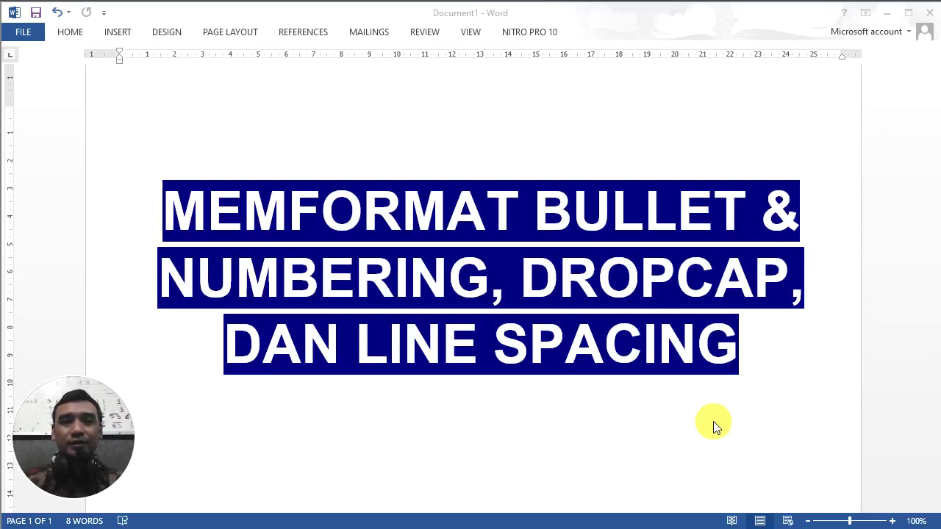
Bring up the unformatted donut recipe document 'CARA MEMBUAT DONAT YANG ENAK' in Document2.
{"action": "mouse_move", "coordinate": [73, 438]}
{"action": "left_click_drag", "start_coordinate": [67, 439], "coordinate": [51, 462]}
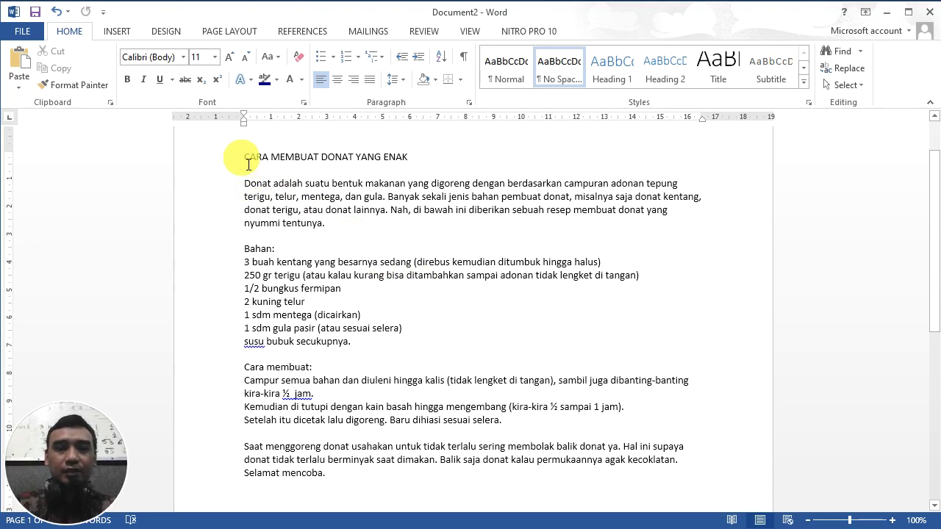
Set the entire recipe text in Arial, size 12.
{"action": "left_click", "coordinate": [249, 160]}
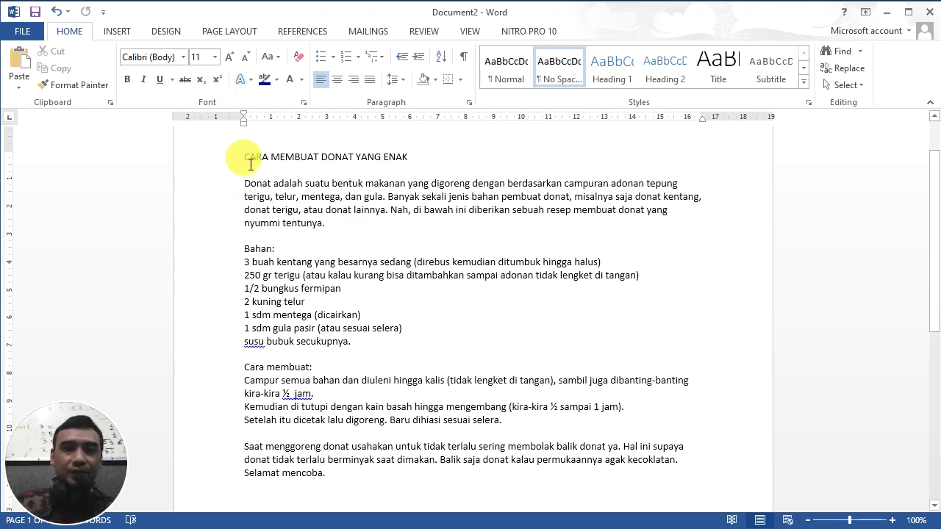
{"action": "left_click_drag", "start_coordinate": [249, 160], "coordinate": [360, 486]}
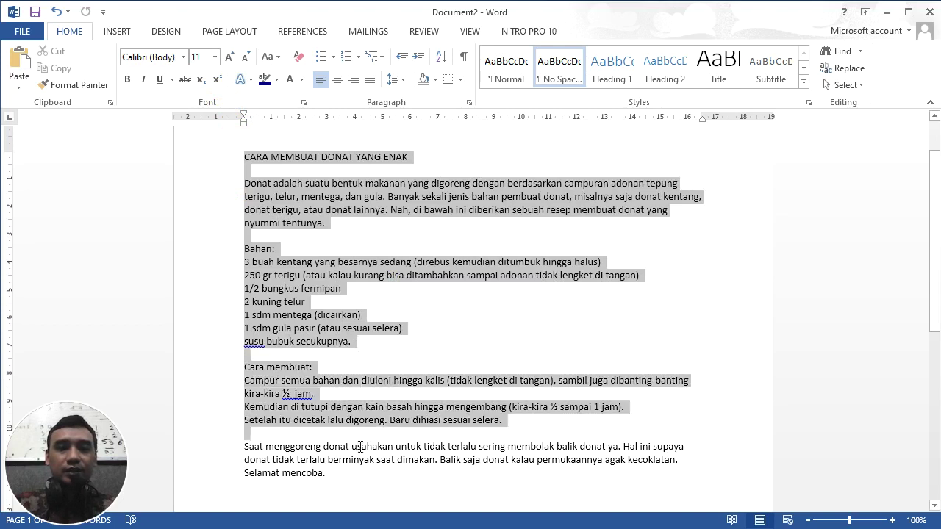
{"action": "left_click", "coordinate": [183, 58]}
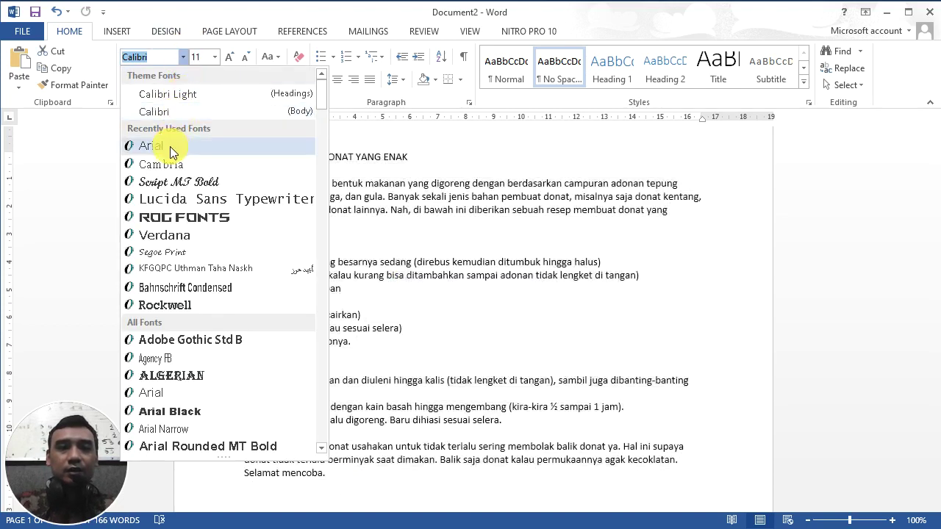
{"action": "left_click", "coordinate": [170, 147]}
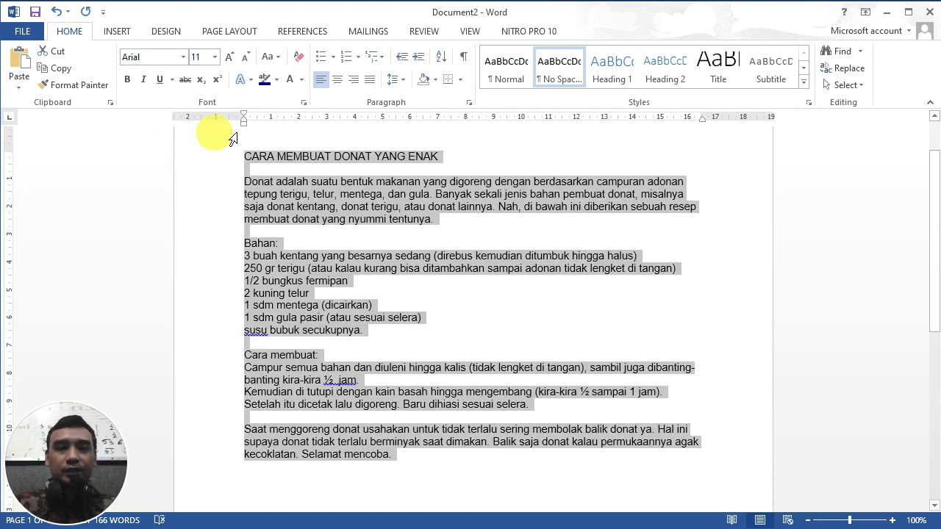
{"action": "left_click", "coordinate": [216, 58]}
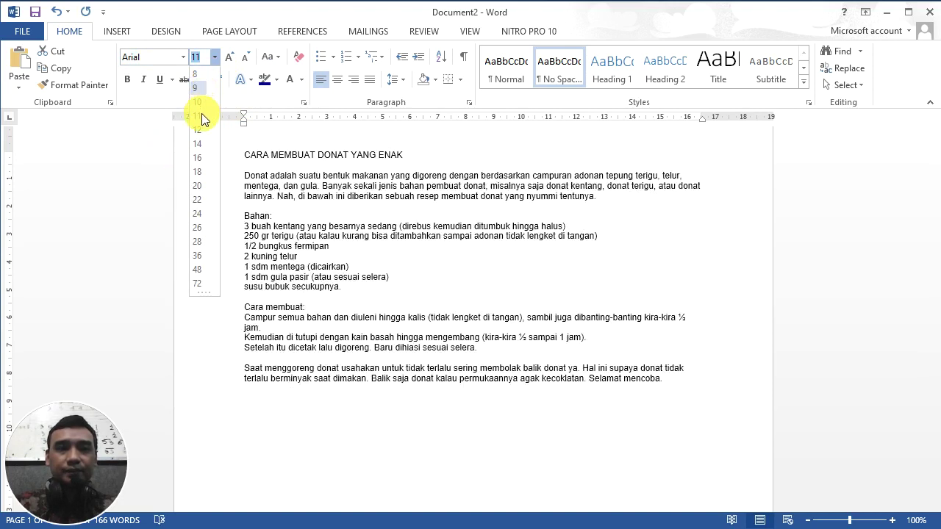
{"action": "left_click", "coordinate": [217, 135]}
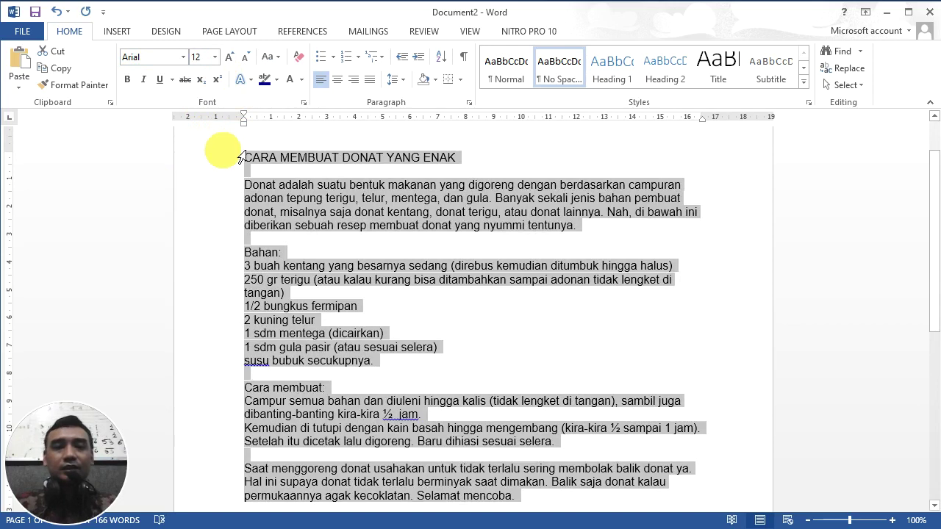
Make the title 'CARA MEMBUAT DONAT YANG ENAK' bold and centered.
{"action": "left_click", "coordinate": [241, 163]}
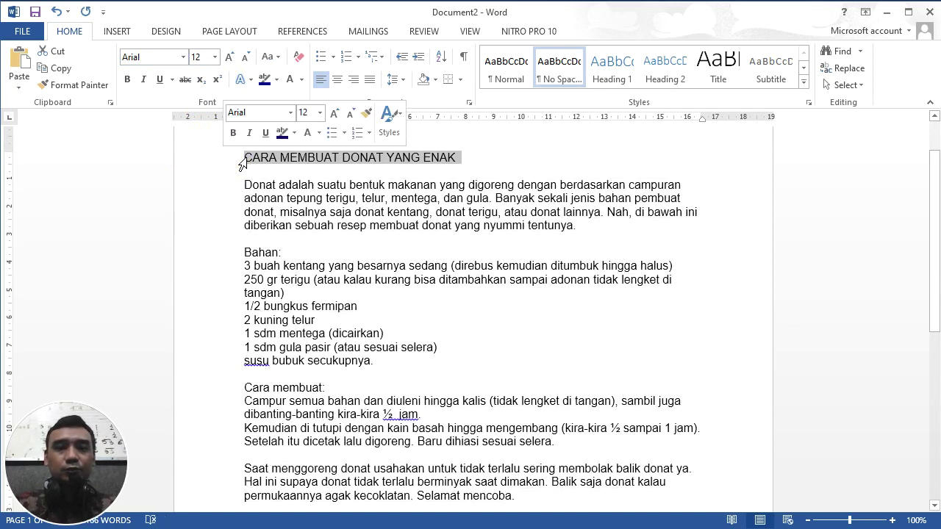
{"action": "left_click", "coordinate": [233, 133]}
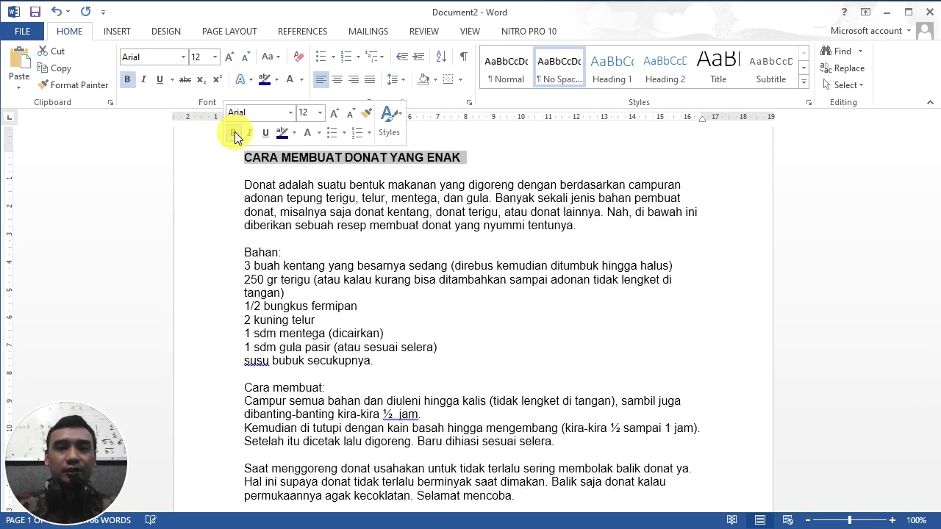
{"action": "left_click", "coordinate": [338, 89]}
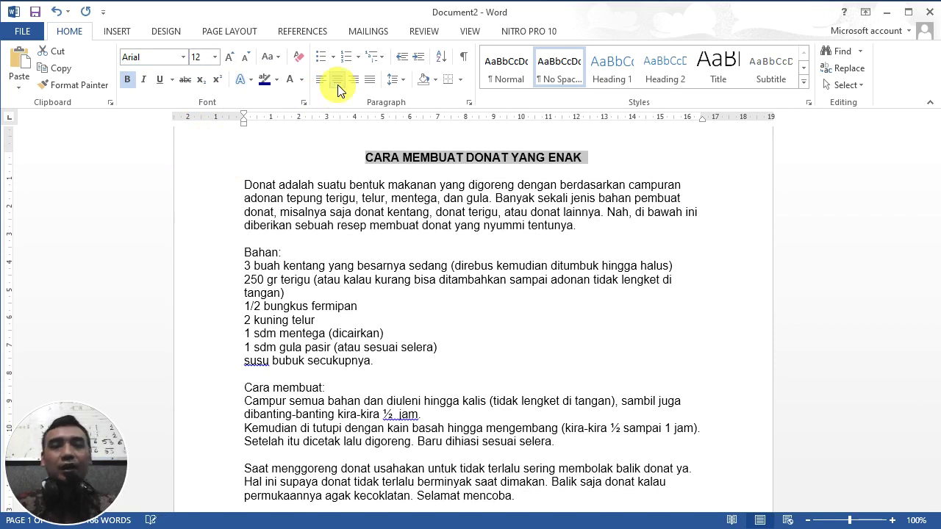
Justify the recipe body from the first paragraph to the end, leaving the title centered.
{"action": "left_click_drag", "start_coordinate": [231, 189], "coordinate": [554, 231]}
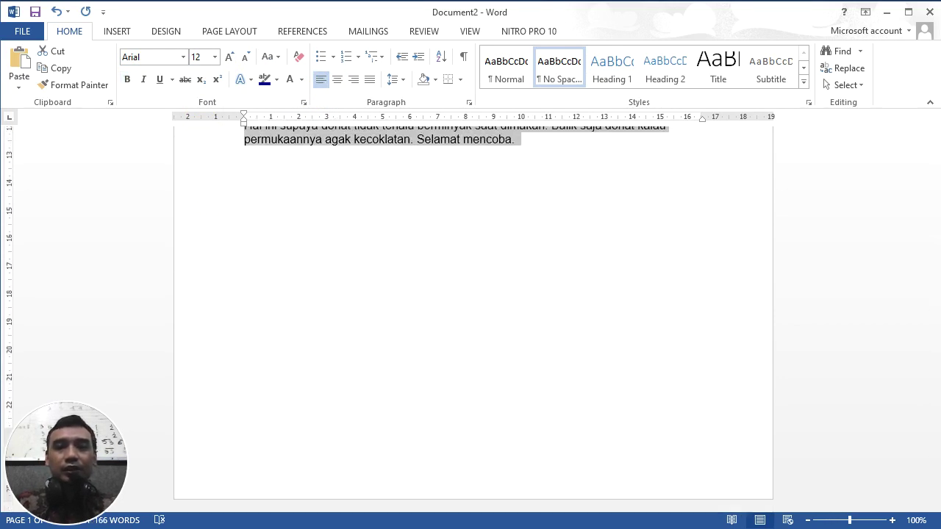
{"action": "left_click_drag", "start_coordinate": [936, 363], "coordinate": [936, 204]}
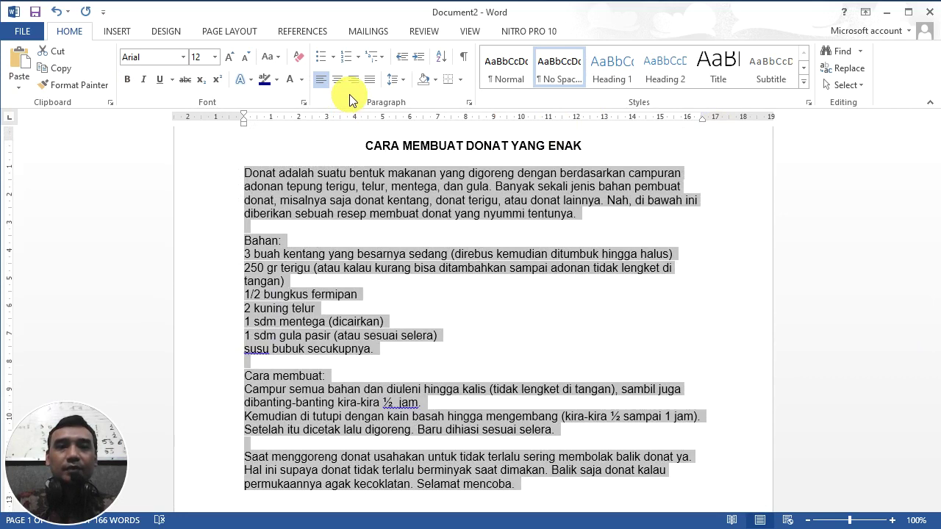
{"action": "left_click", "coordinate": [369, 81]}
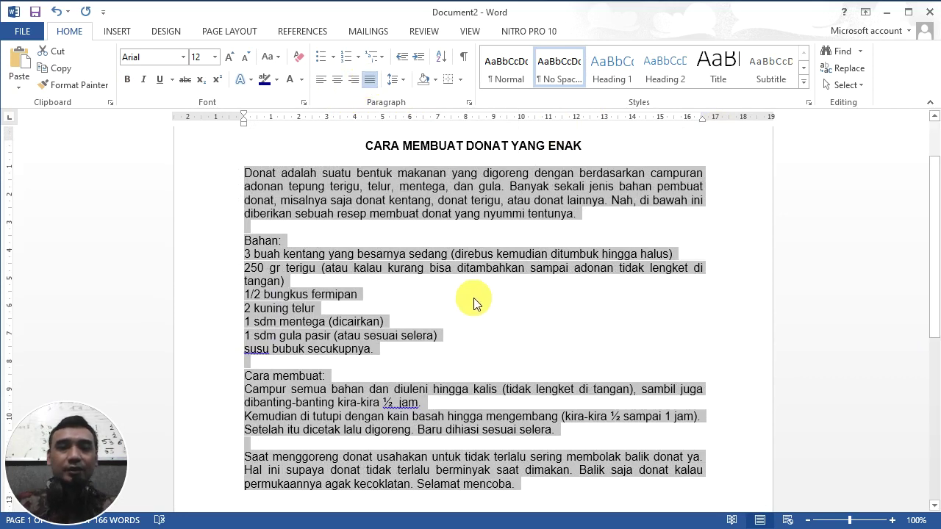
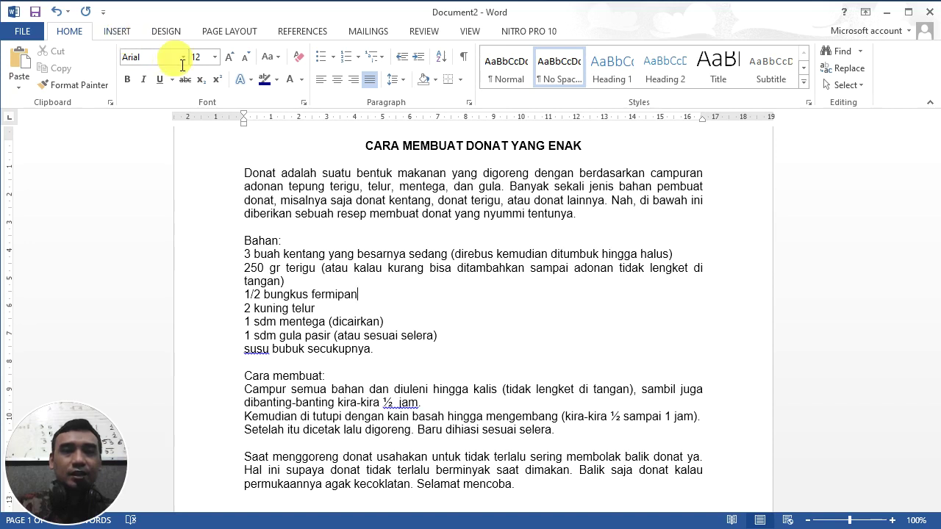
Apply the arrow bullet from the Bullet Library to the seven ingredient lines under 'Bahan:'.
{"action": "left_click", "coordinate": [333, 58]}
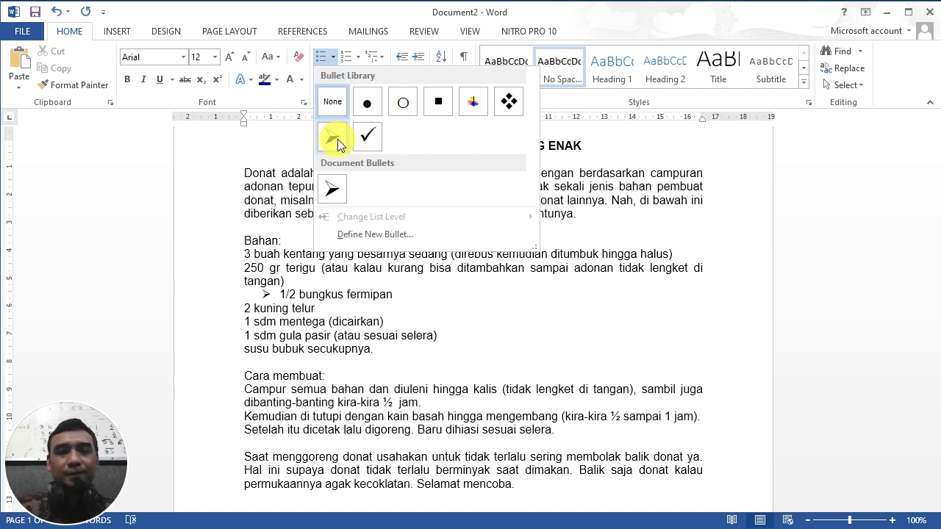
{"action": "left_click", "coordinate": [247, 256]}
{"action": "left_click_drag", "start_coordinate": [245, 254], "coordinate": [391, 352]}
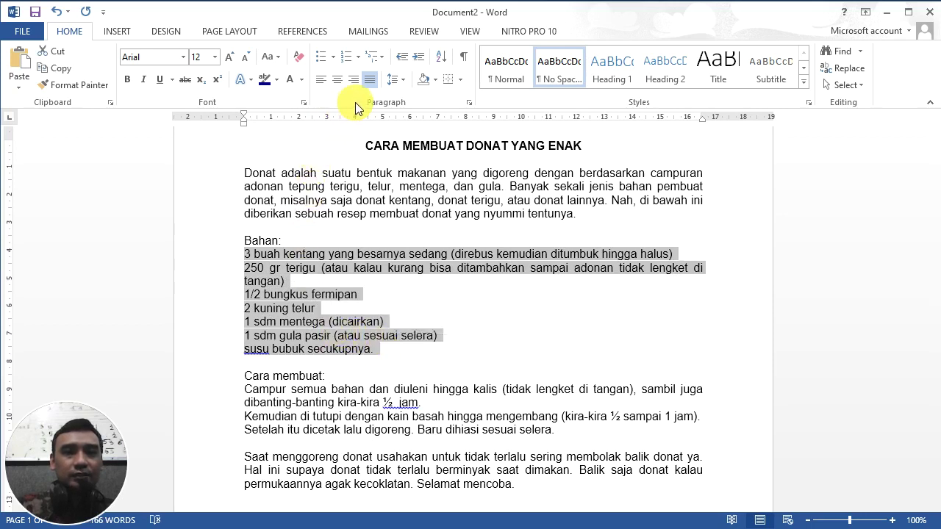
{"action": "left_click", "coordinate": [342, 56]}
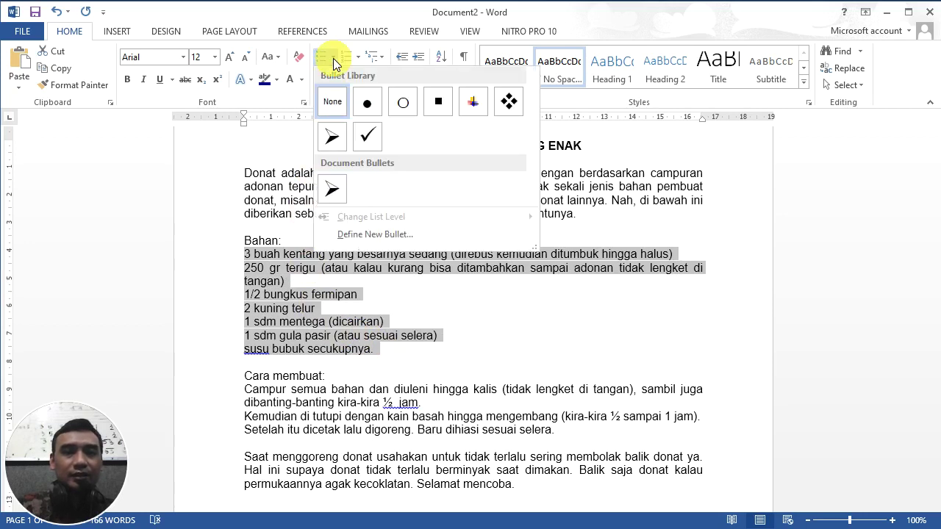
{"action": "left_click", "coordinate": [332, 140]}
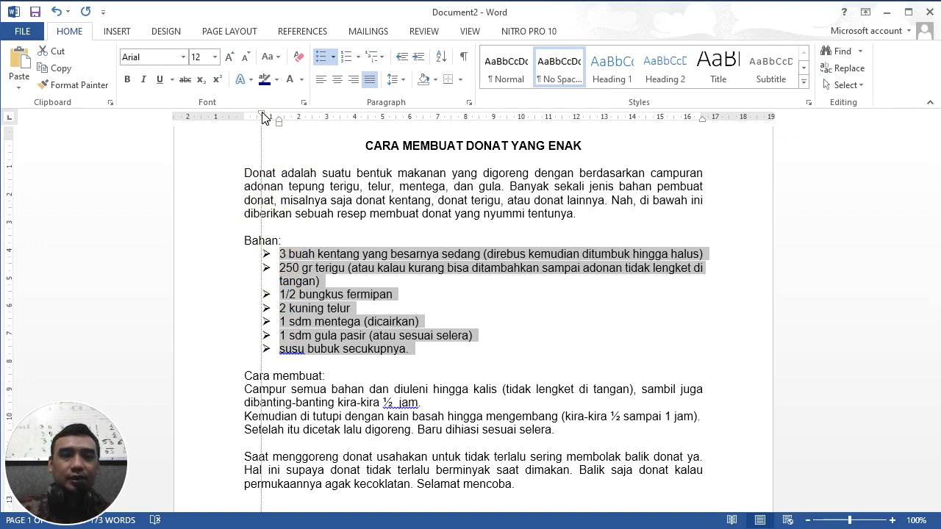
{"action": "left_click_drag", "start_coordinate": [262, 116], "coordinate": [246, 117]}
{"action": "left_click_drag", "start_coordinate": [271, 122], "coordinate": [257, 122]}
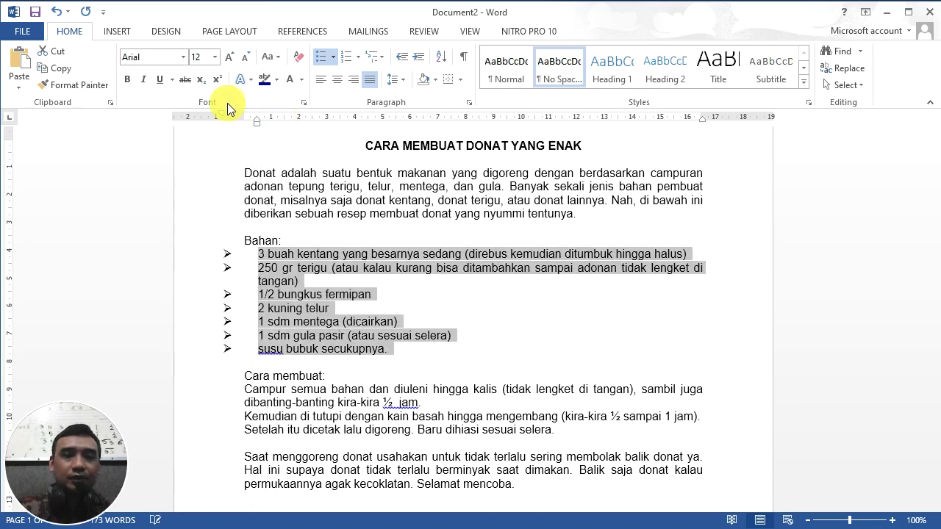
{"action": "left_click_drag", "start_coordinate": [224, 116], "coordinate": [245, 117]}
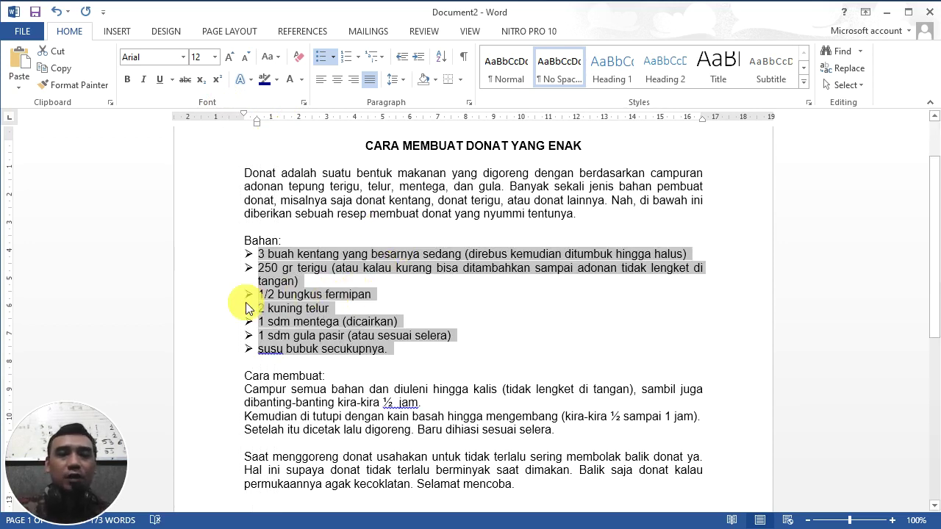
{"action": "left_click", "coordinate": [322, 64]}
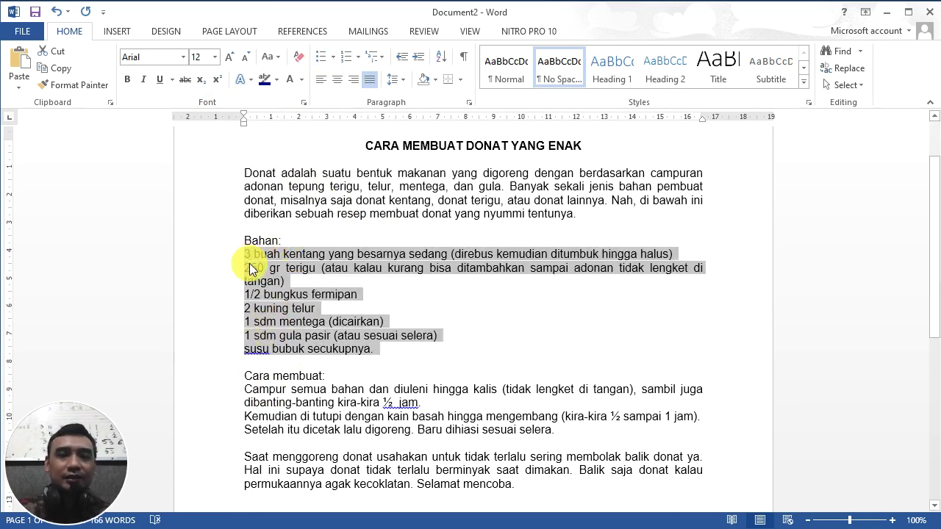
{"action": "left_click", "coordinate": [319, 58]}
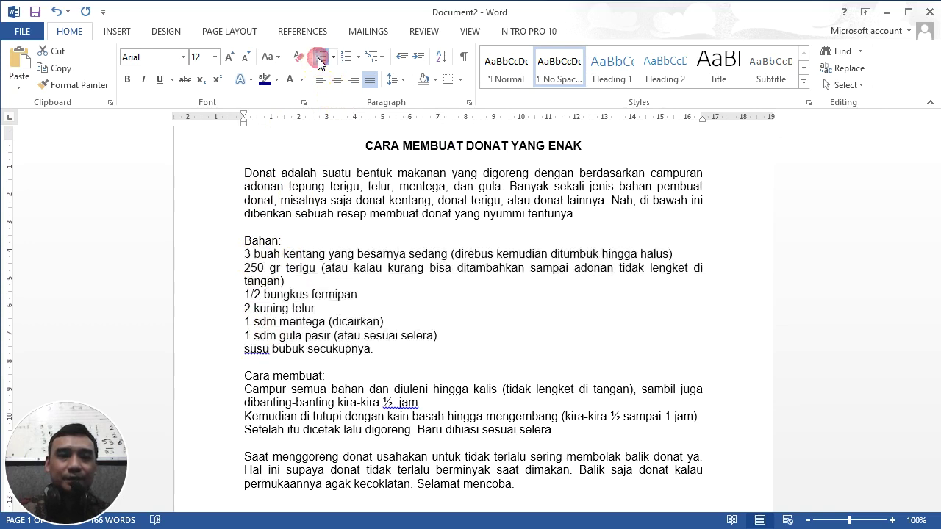
{"action": "left_click", "coordinate": [359, 56]}
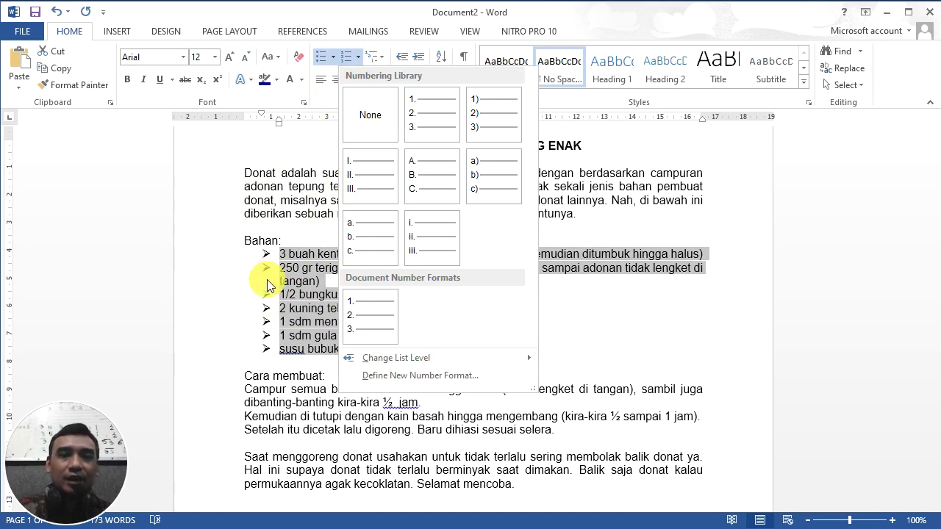
{"action": "left_click", "coordinate": [245, 372]}
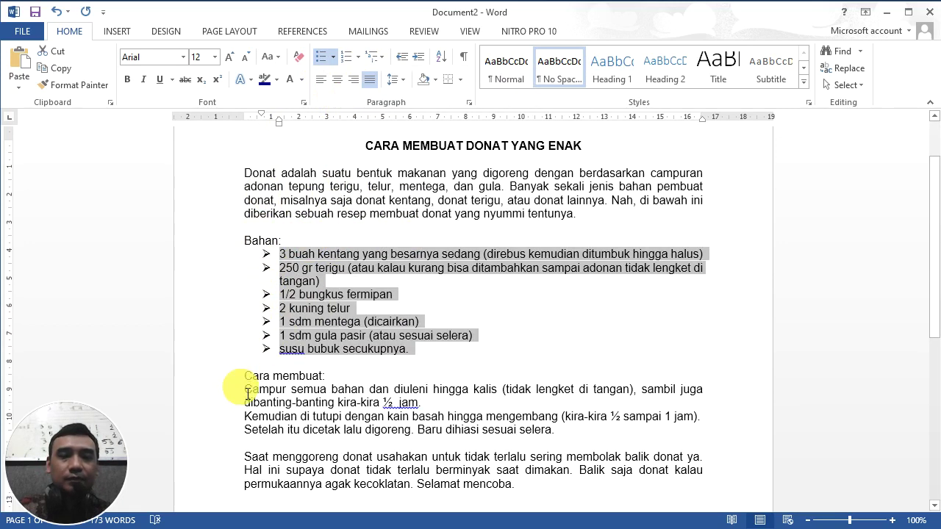
Format the three steps under 'Cara membuat:' as a numbered list in the 1., 2., 3. style.
{"action": "left_click", "coordinate": [248, 397]}
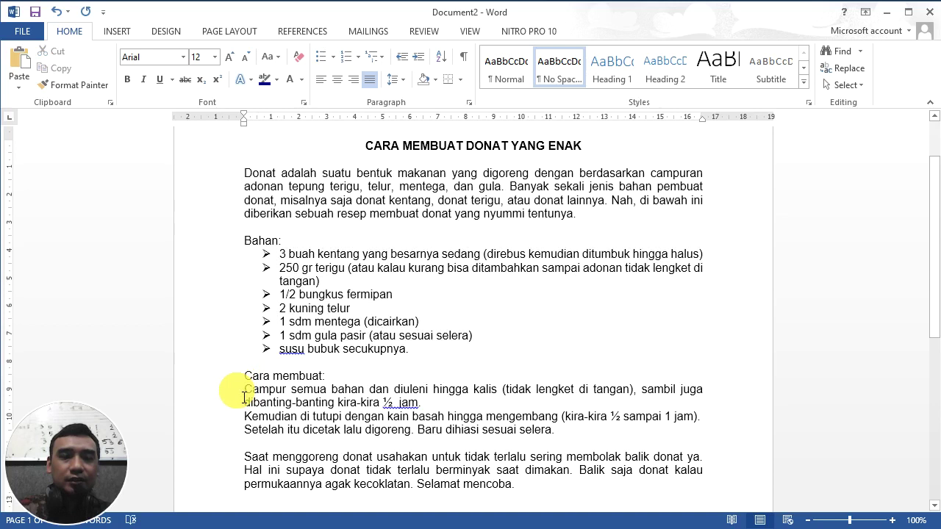
{"action": "left_click_drag", "start_coordinate": [250, 398], "coordinate": [513, 452]}
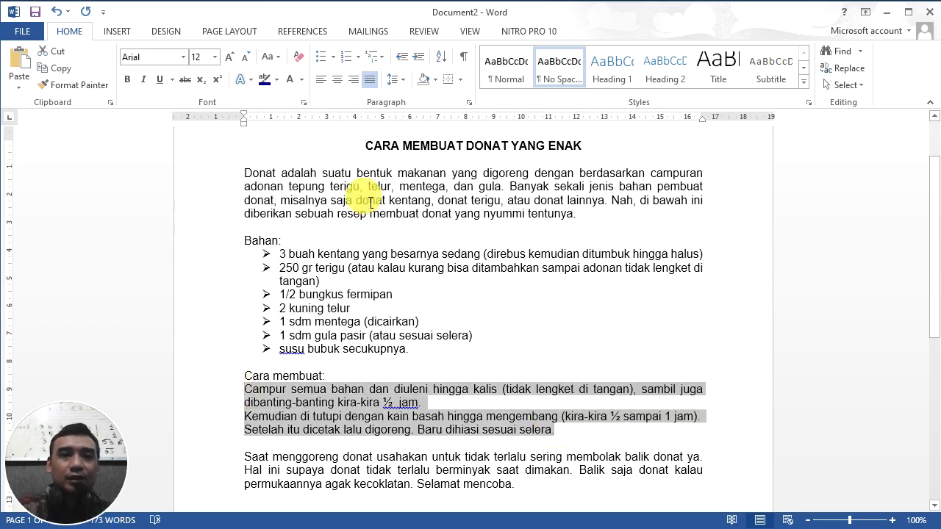
{"action": "left_click", "coordinate": [358, 58]}
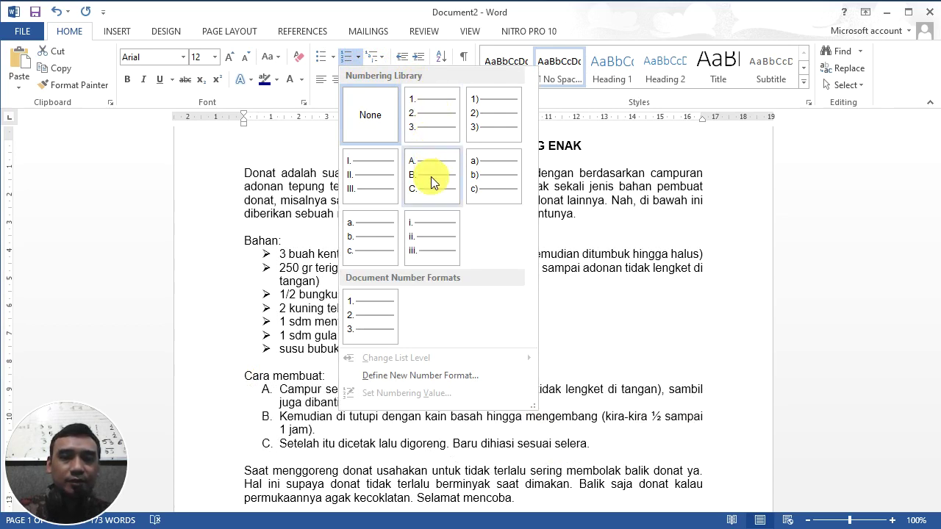
{"action": "left_click", "coordinate": [424, 123]}
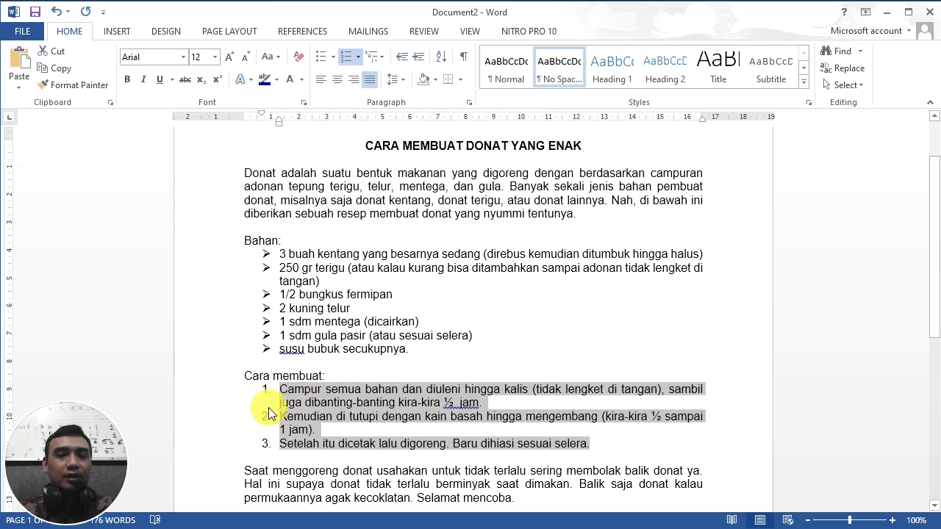
{"action": "left_click", "coordinate": [359, 59]}
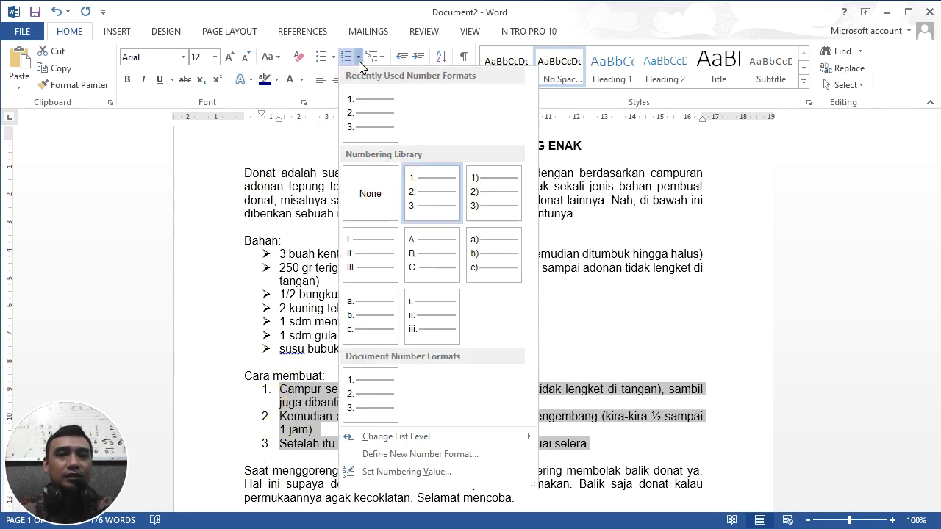
{"action": "left_click", "coordinate": [425, 472]}
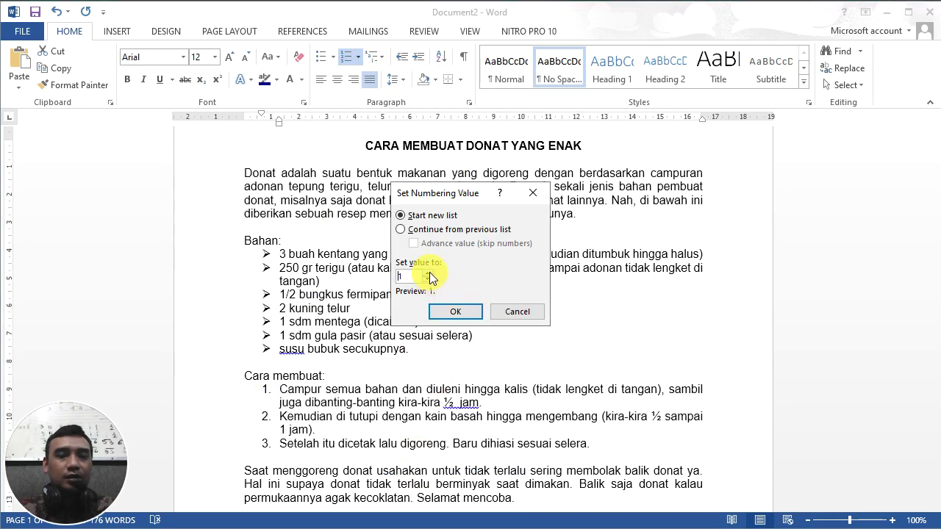
{"action": "left_click", "coordinate": [427, 272]}
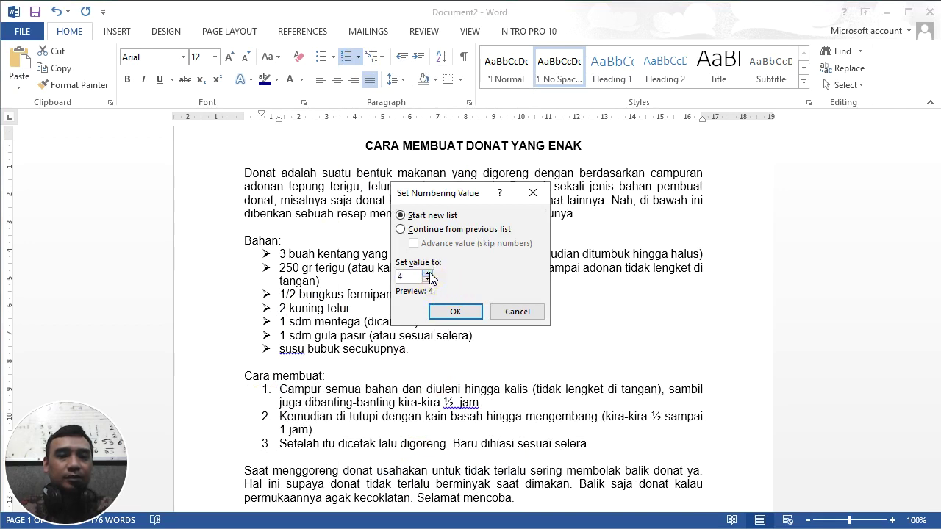
{"action": "left_click", "coordinate": [454, 311]}
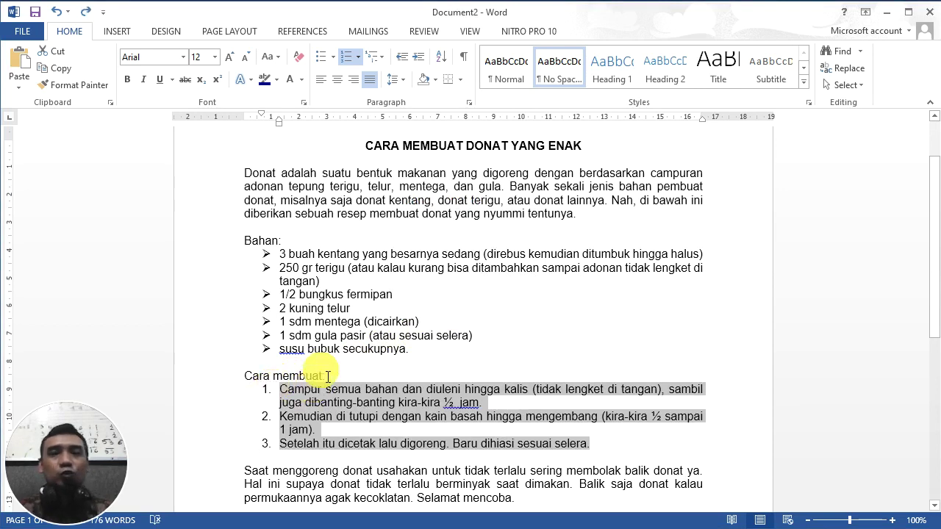
{"action": "left_click", "coordinate": [348, 63]}
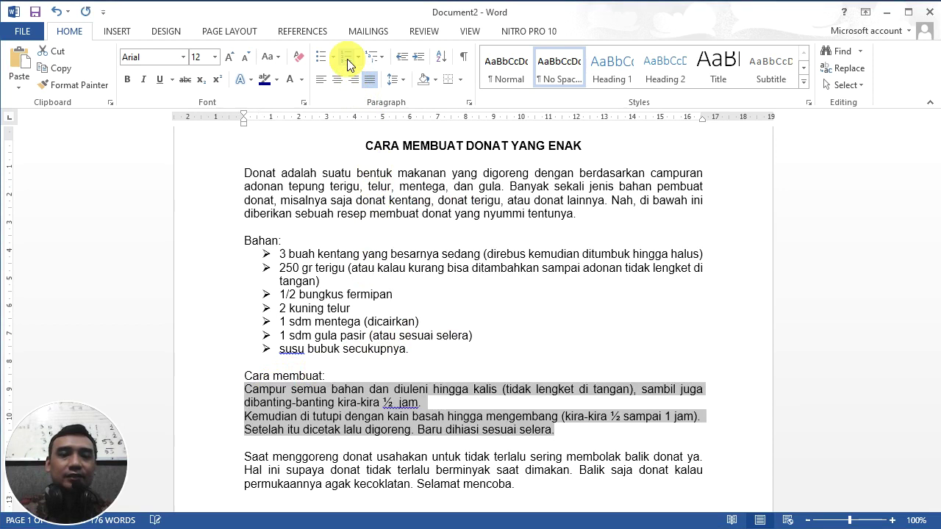
{"action": "left_click", "coordinate": [347, 59]}
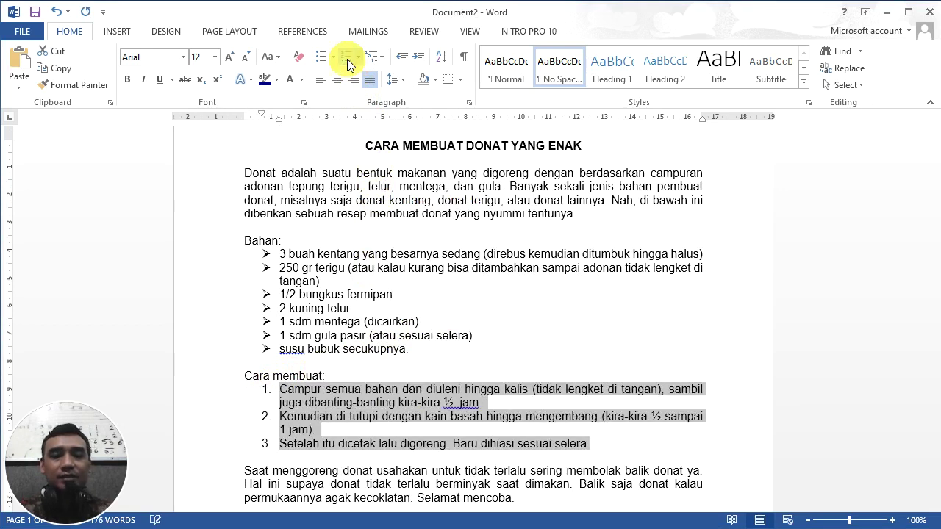
{"action": "left_click", "coordinate": [383, 418]}
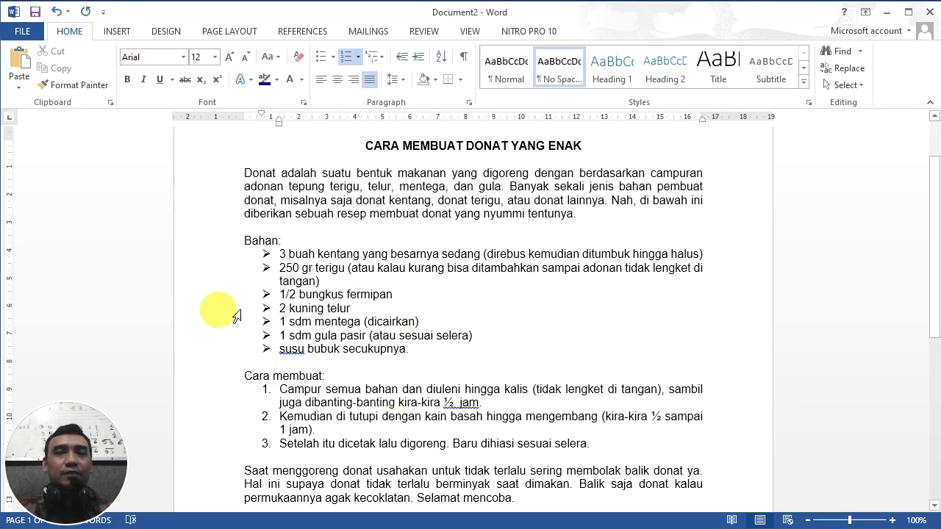
Make the first paragraph's opening 'D' a Dropped capital spanning three lines.
{"action": "left_click", "coordinate": [119, 35]}
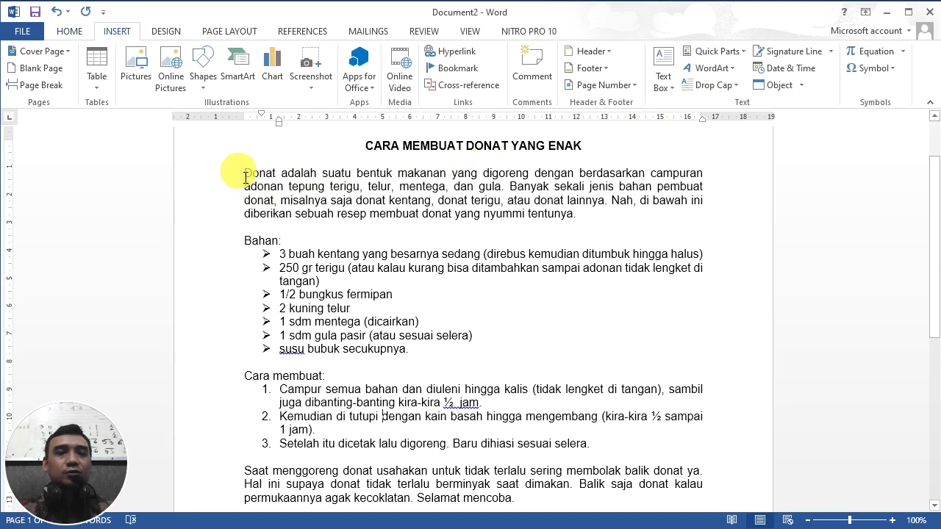
{"action": "double_click", "coordinate": [247, 179]}
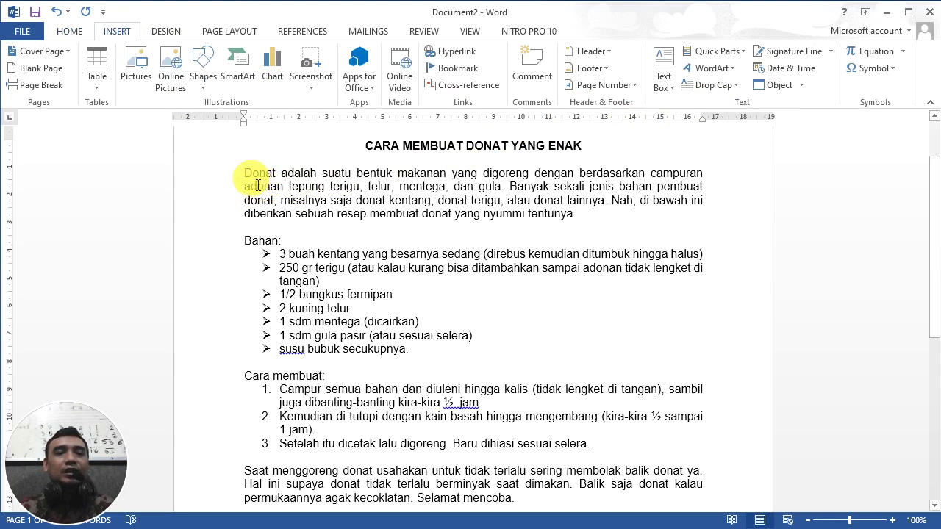
{"action": "left_click", "coordinate": [731, 92]}
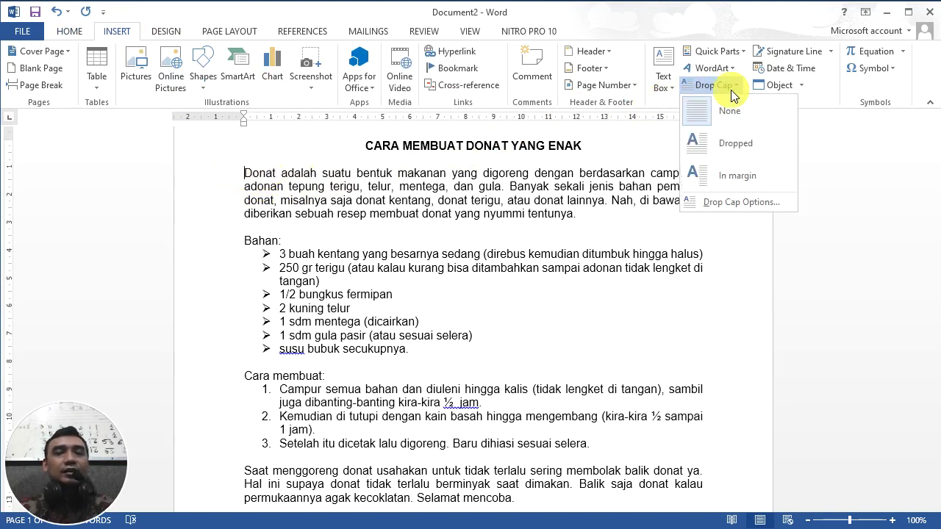
{"action": "left_click", "coordinate": [737, 152]}
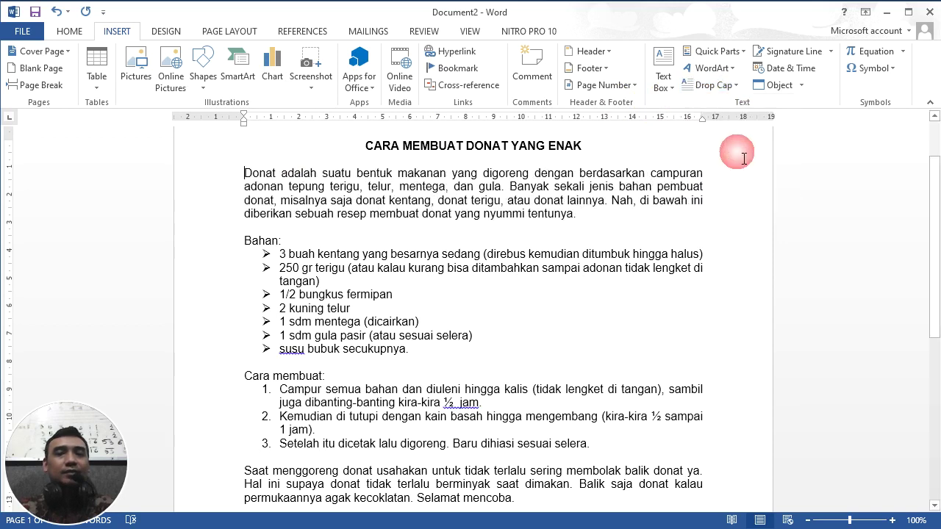
{"action": "left_click", "coordinate": [312, 187]}
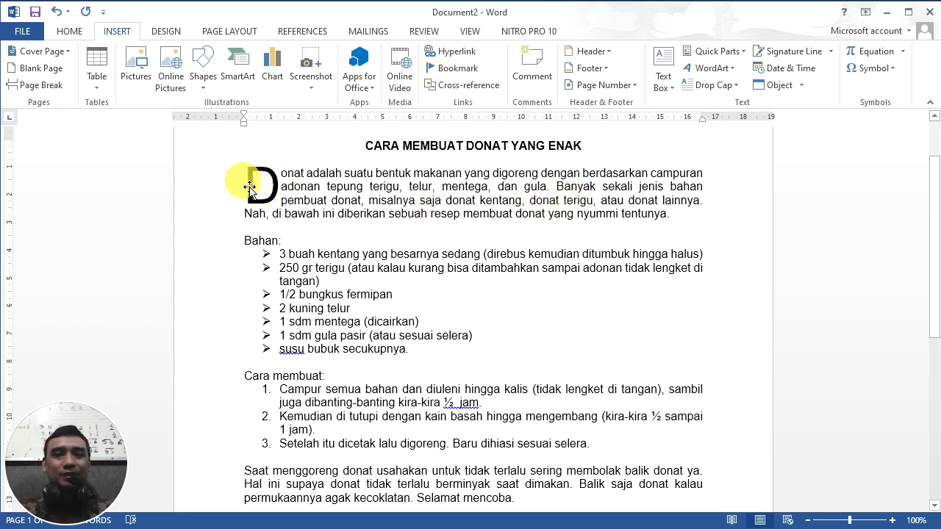
{"action": "left_click", "coordinate": [723, 86]}
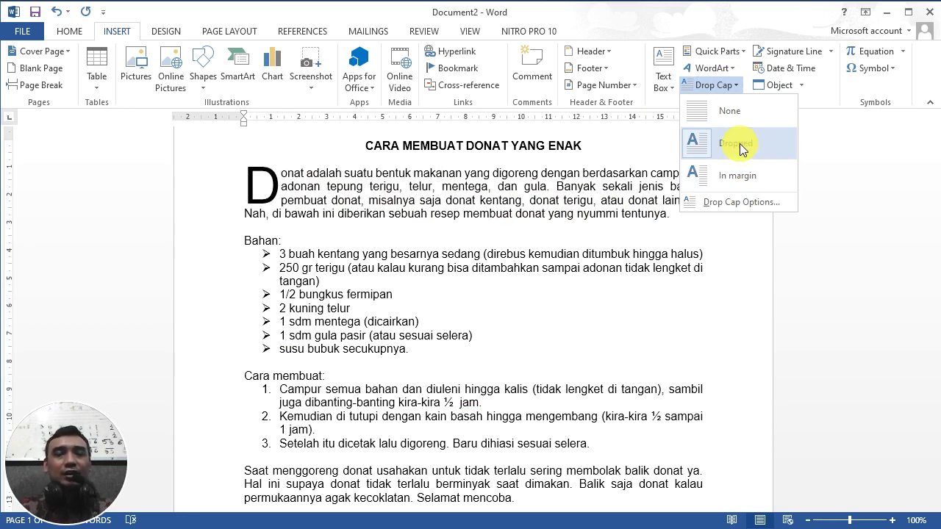
{"action": "left_click", "coordinate": [742, 147]}
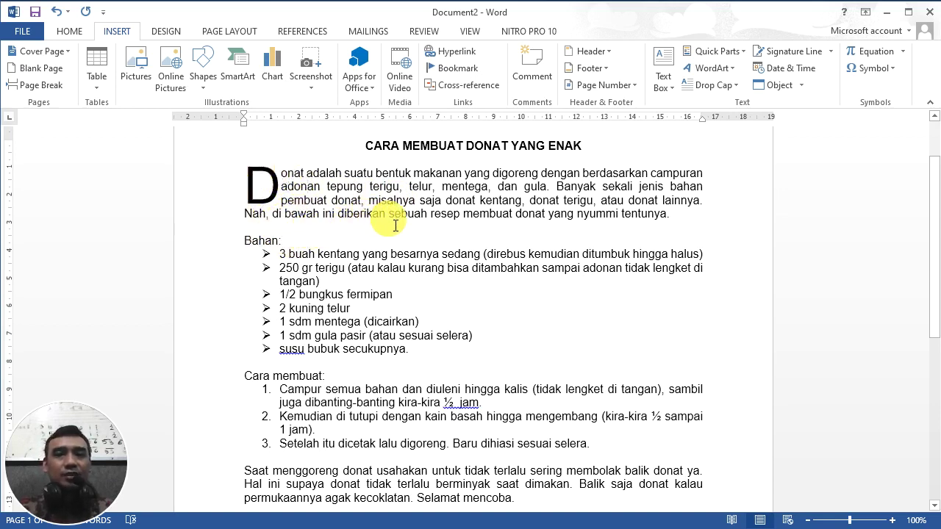
{"action": "left_click", "coordinate": [73, 33]}
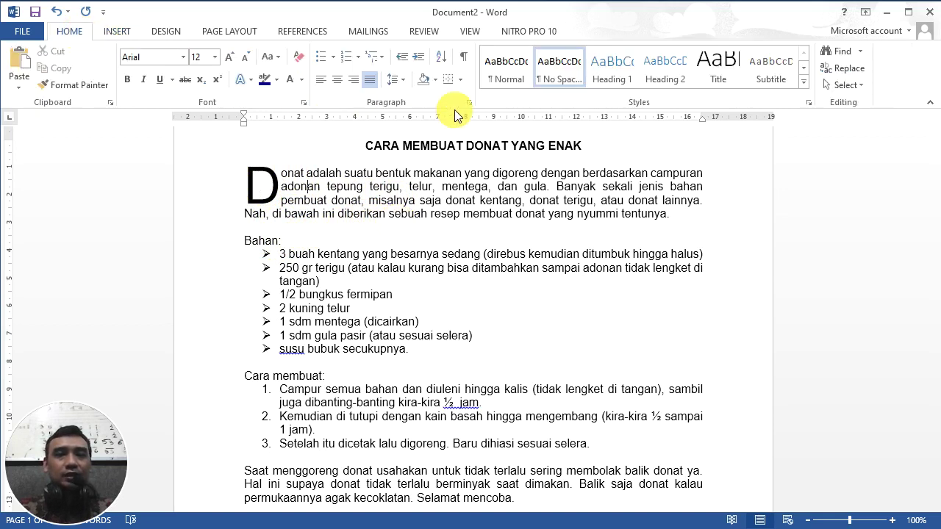
{"action": "left_click", "coordinate": [227, 32]}
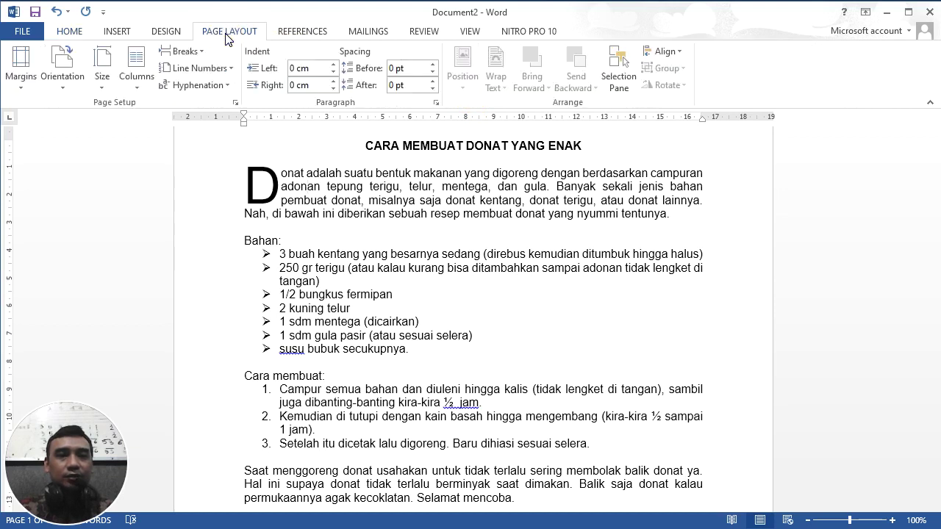
{"action": "left_click", "coordinate": [135, 85]}
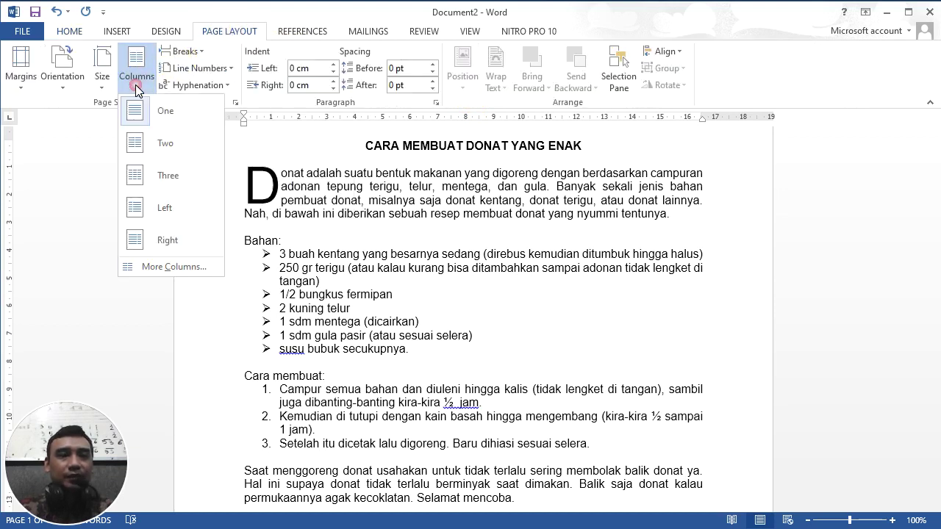
{"action": "left_click", "coordinate": [153, 145]}
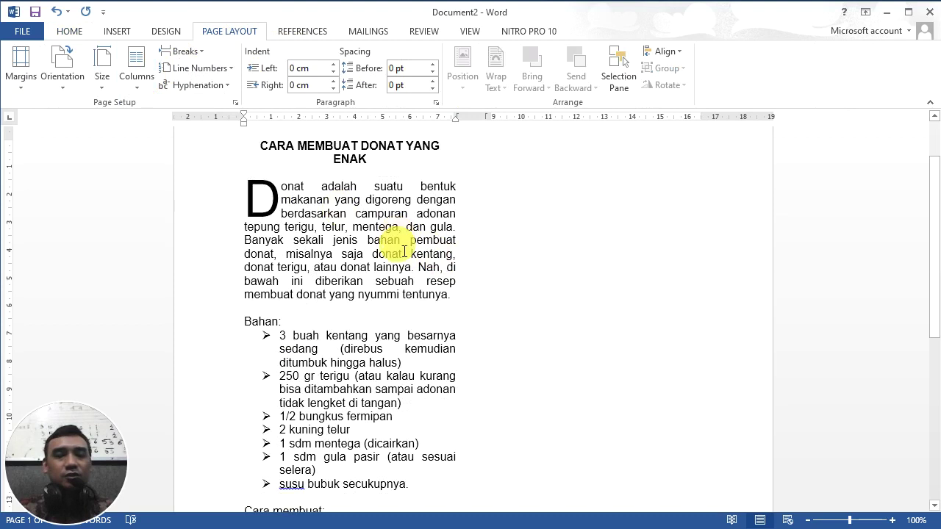
{"action": "scroll", "coordinate": [935, 243], "scroll_direction": "down", "scroll_amount": 2}
{"action": "scroll", "coordinate": [938, 269], "scroll_direction": "down", "scroll_amount": 7}
{"action": "scroll", "coordinate": [939, 270], "scroll_direction": "up", "scroll_amount": 1}
{"action": "scroll", "coordinate": [938, 269], "scroll_direction": "up", "scroll_amount": 6}
{"action": "scroll", "coordinate": [939, 269], "scroll_direction": "up", "scroll_amount": 4}
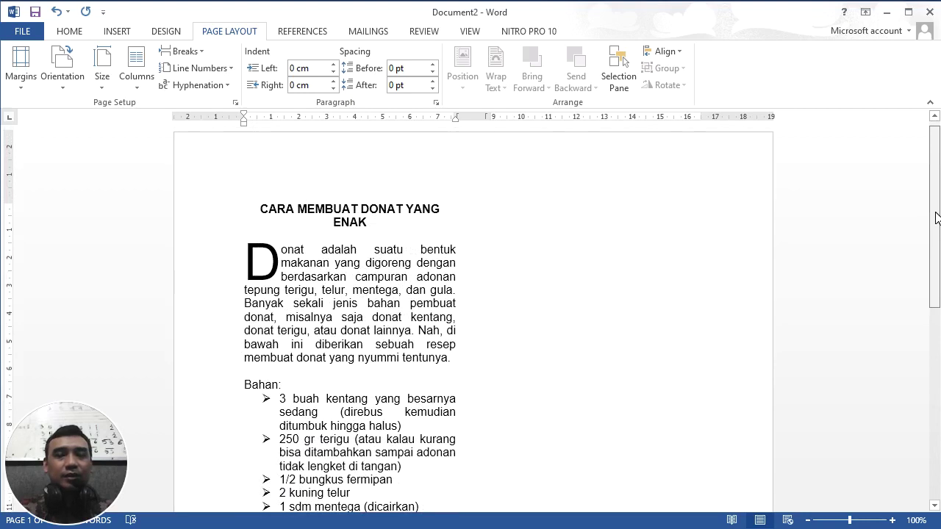
{"action": "left_click_drag", "start_coordinate": [937, 218], "coordinate": [937, 248]}
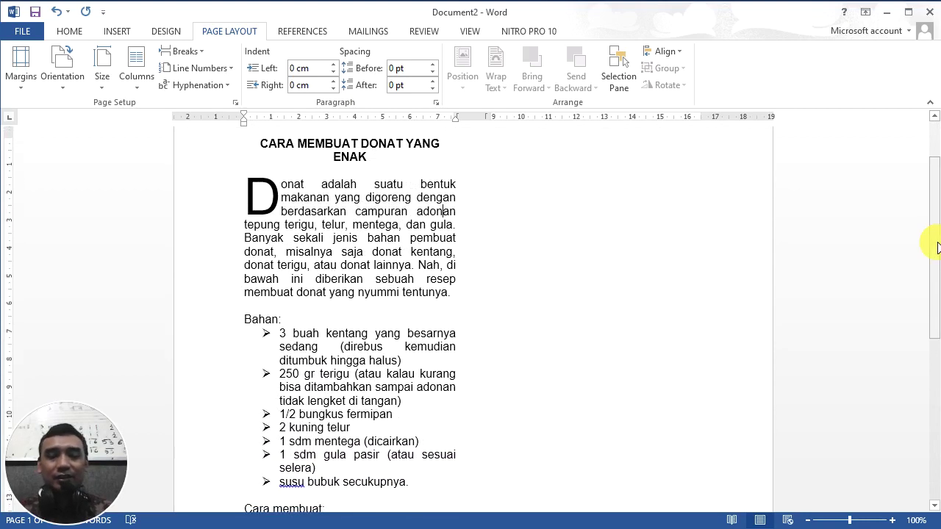
{"action": "key", "text": "ctrl+z"}
{"action": "left_click", "coordinate": [436, 251]}
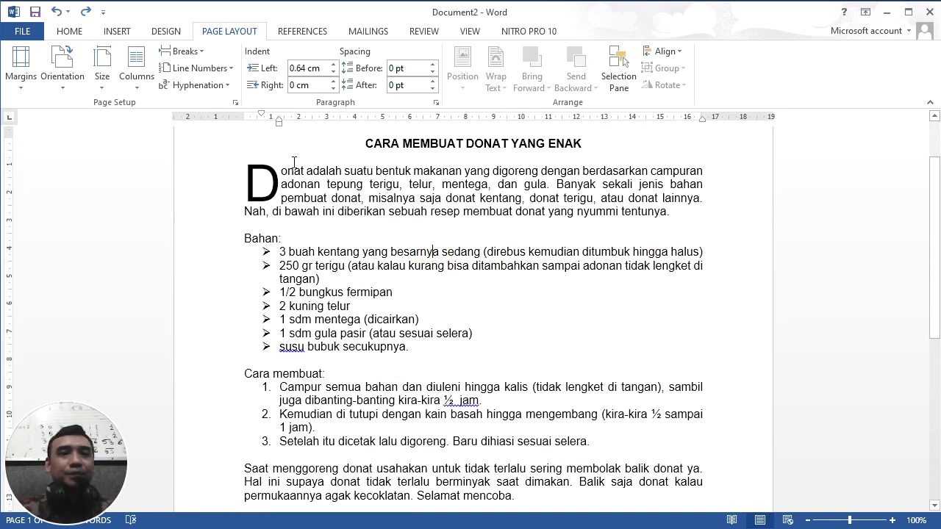
{"action": "left_click", "coordinate": [102, 70]}
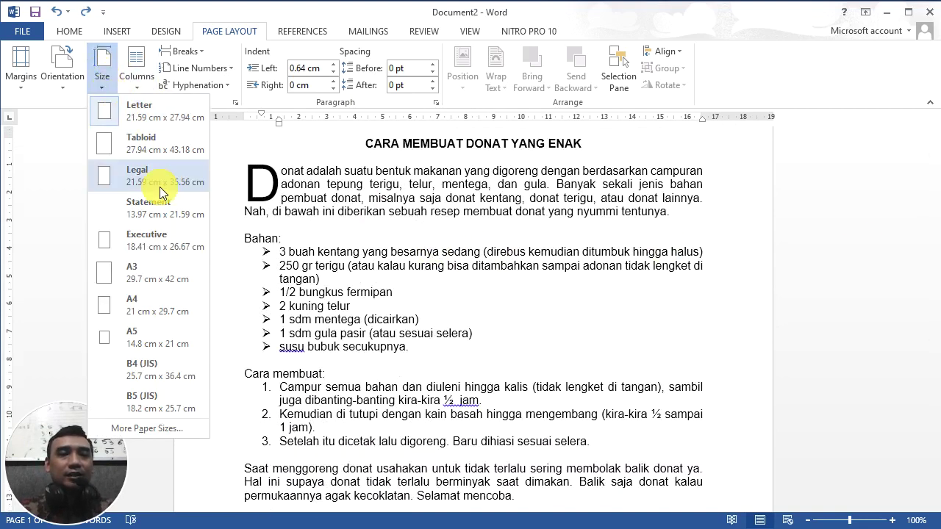
{"action": "left_click", "coordinate": [163, 345]}
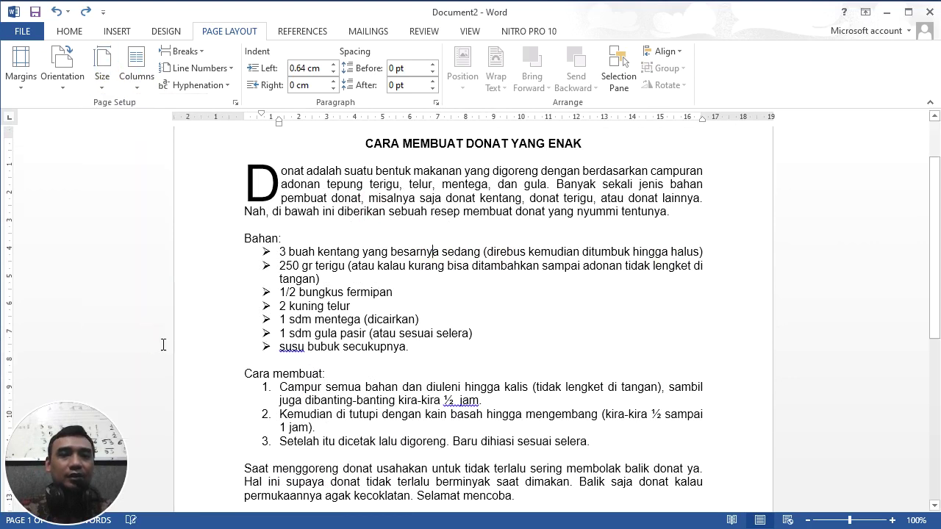
{"action": "left_click", "coordinate": [137, 67]}
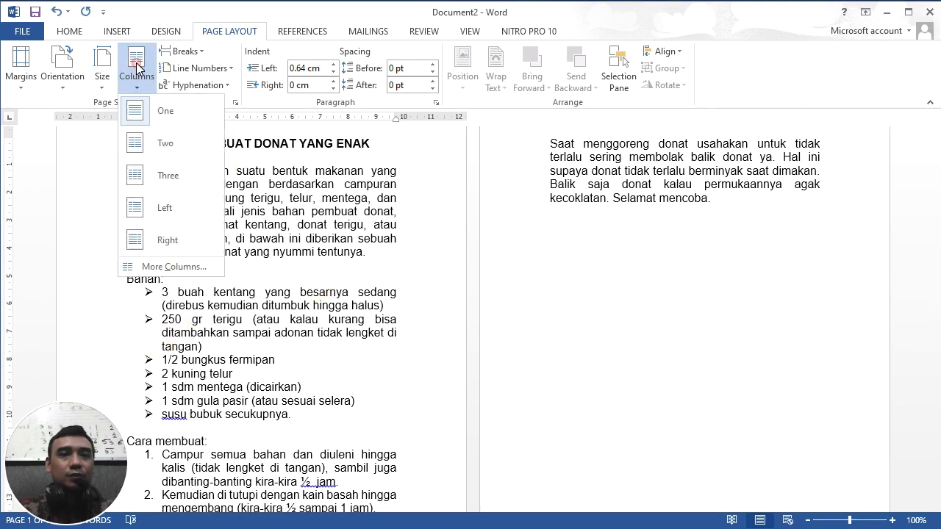
{"action": "left_click", "coordinate": [163, 142]}
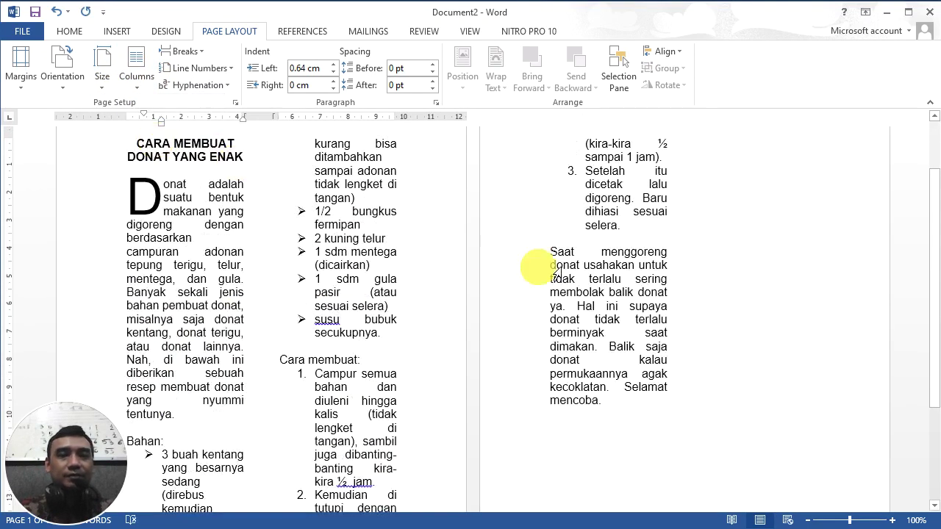
{"action": "mouse_move", "coordinate": [935, 287]}
{"action": "left_mouse_down"}
{"action": "mouse_move", "coordinate": [936, 244]}
{"action": "mouse_move", "coordinate": [937, 378]}
{"action": "mouse_move", "coordinate": [937, 246]}
{"action": "left_mouse_up"}
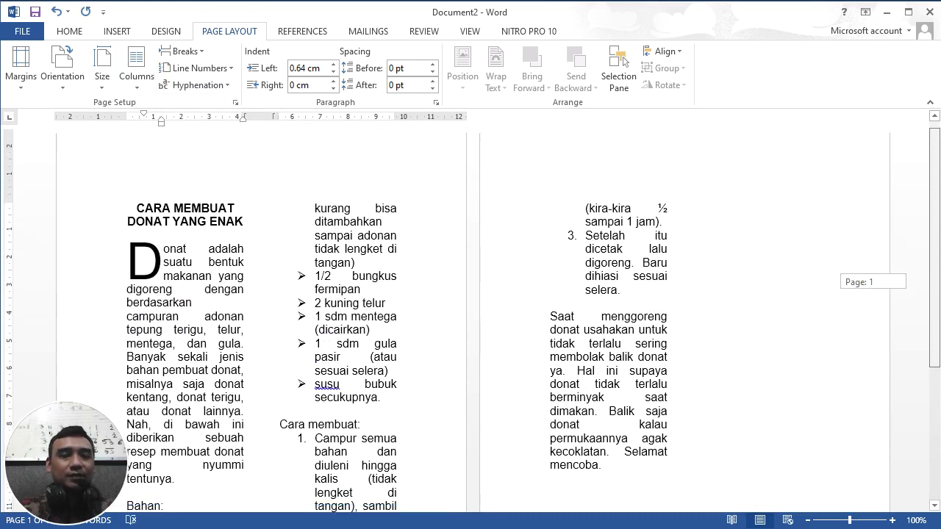
{"action": "key", "text": "ctrl+z"}
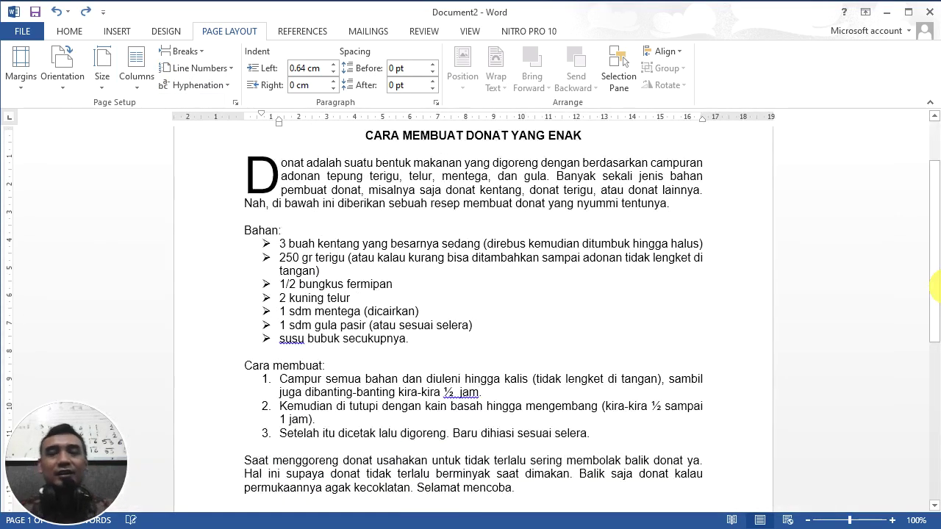
{"action": "left_click_drag", "start_coordinate": [936, 231], "coordinate": [936, 230]}
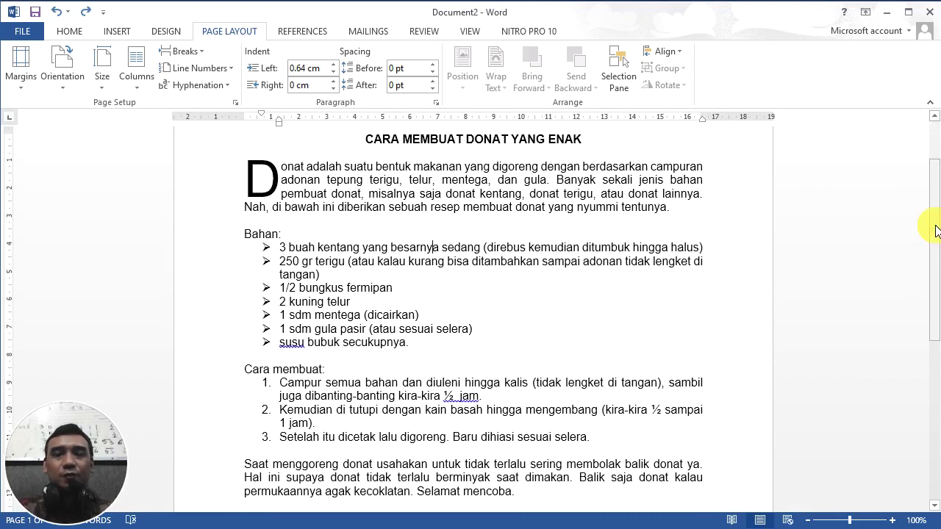
Select all the recipe text and set its line spacing to 1.5.
{"action": "left_click", "coordinate": [79, 31]}
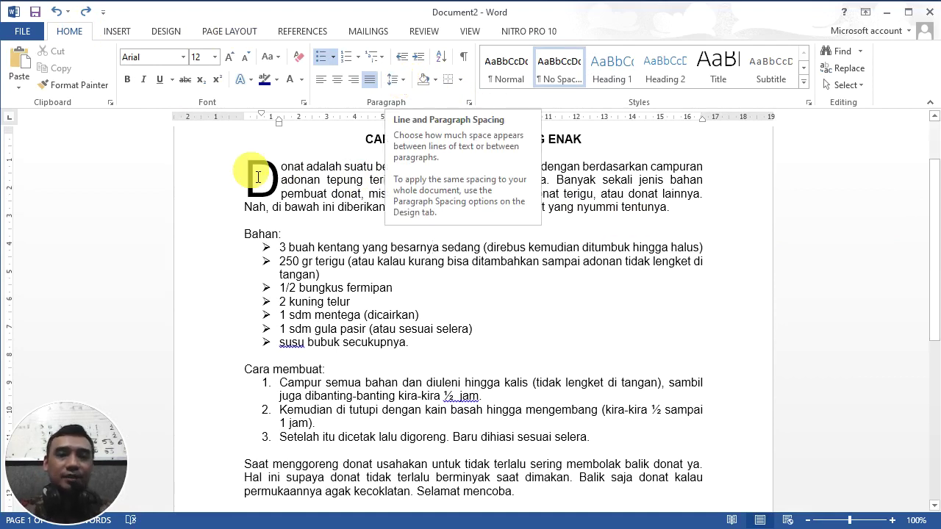
{"action": "mouse_move", "coordinate": [365, 139]}
{"action": "left_mouse_down"}
{"action": "mouse_move", "coordinate": [452, 526]}
{"action": "mouse_move", "coordinate": [558, 426]}
{"action": "left_mouse_up"}
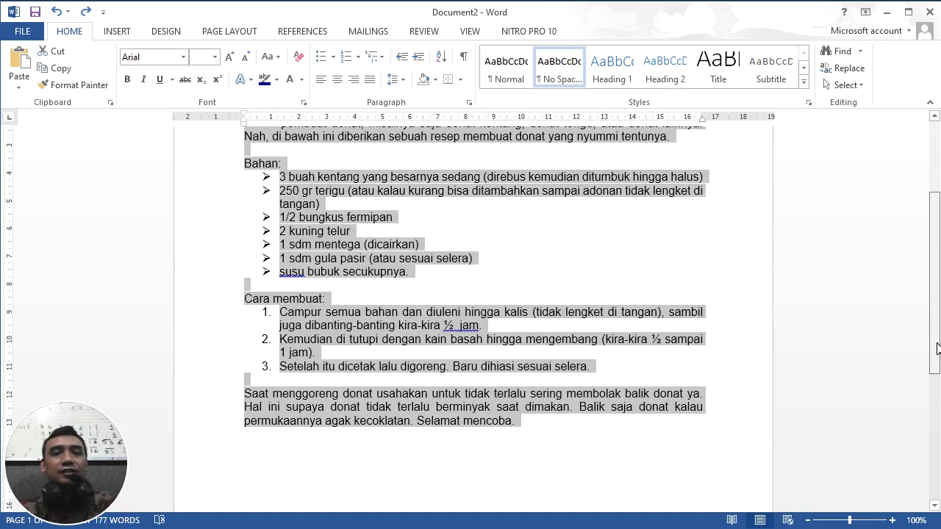
{"action": "left_click_drag", "start_coordinate": [938, 358], "coordinate": [935, 307]}
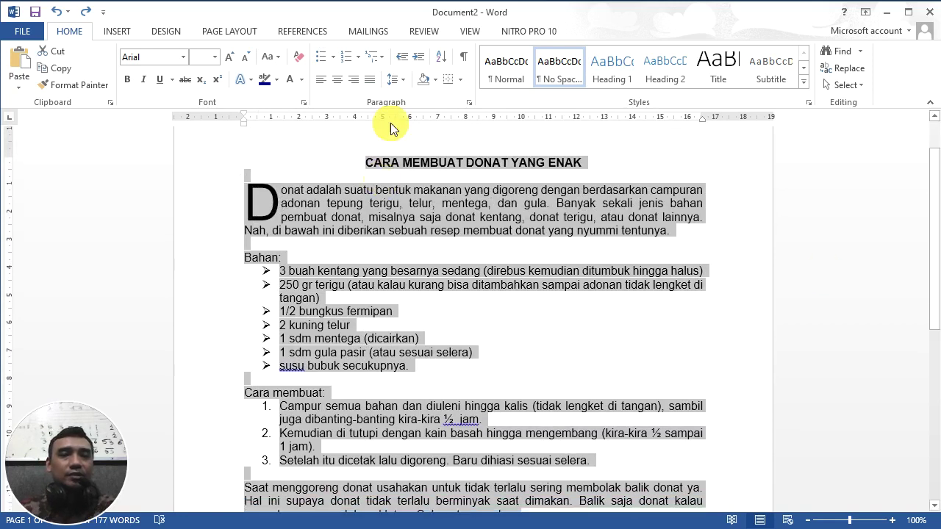
{"action": "left_click", "coordinate": [402, 84]}
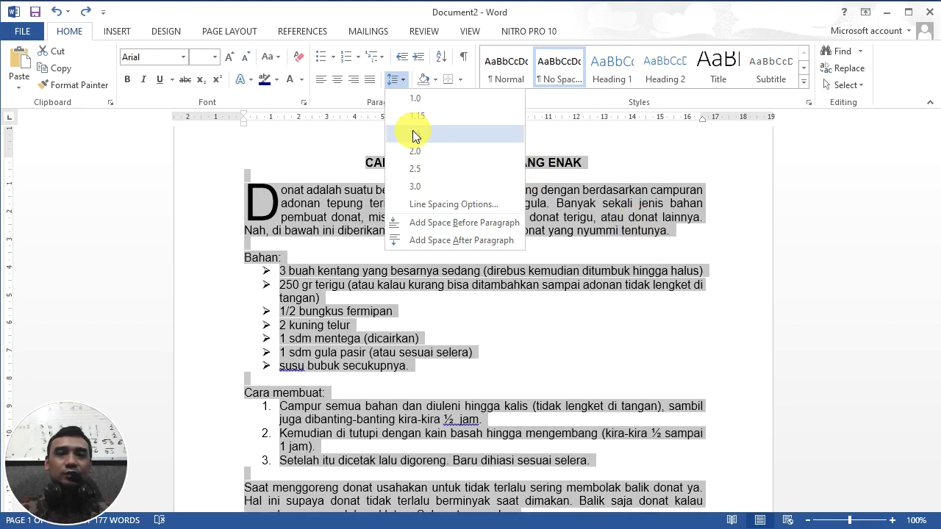
{"action": "left_click", "coordinate": [414, 133]}
{"action": "left_click", "coordinate": [446, 240]}
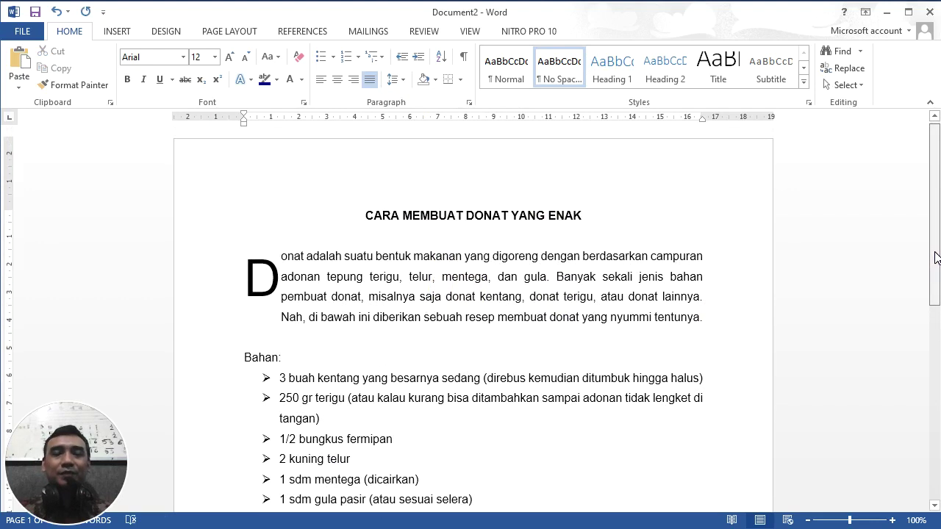
{"action": "mouse_move", "coordinate": [936, 278]}
{"action": "left_mouse_down"}
{"action": "mouse_move", "coordinate": [936, 421]}
{"action": "mouse_move", "coordinate": [938, 315]}
{"action": "left_mouse_up"}
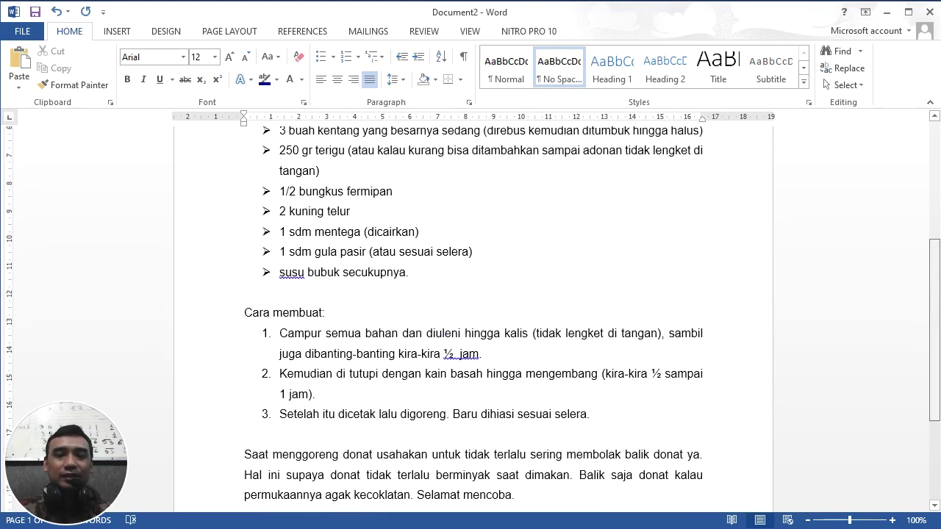
{"action": "scroll", "coordinate": [473, 328], "scroll_direction": "down", "scroll_amount": 1}
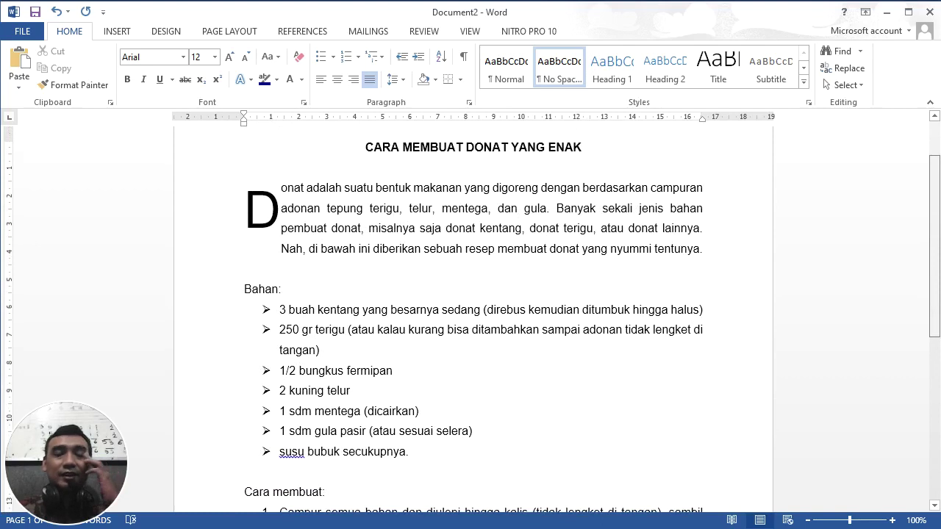
{"action": "scroll", "coordinate": [472, 316], "scroll_direction": "down", "scroll_amount": 1}
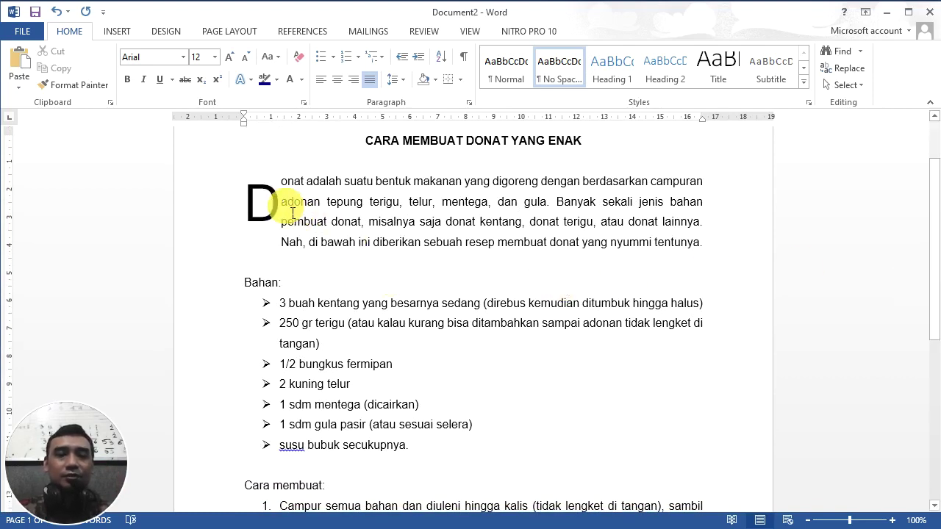
{"action": "key", "text": "ctrl+a"}
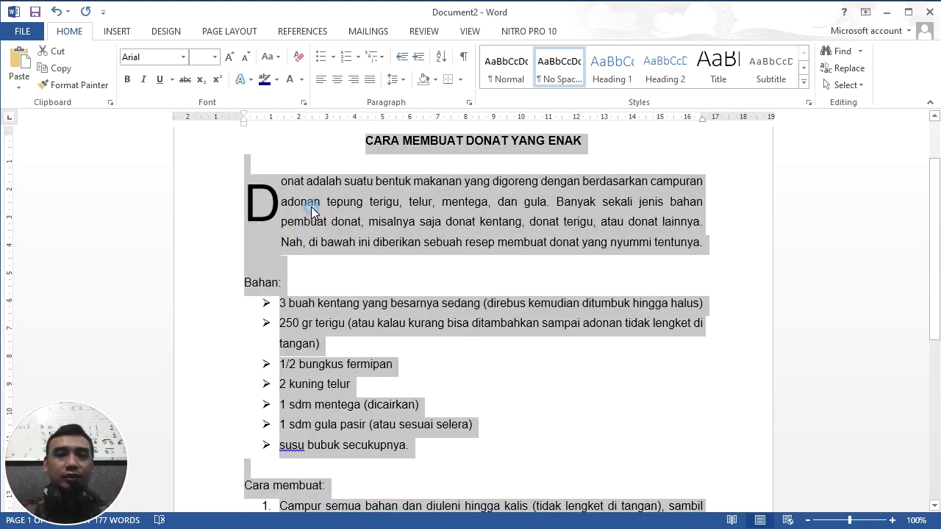
{"action": "right_click", "coordinate": [311, 206]}
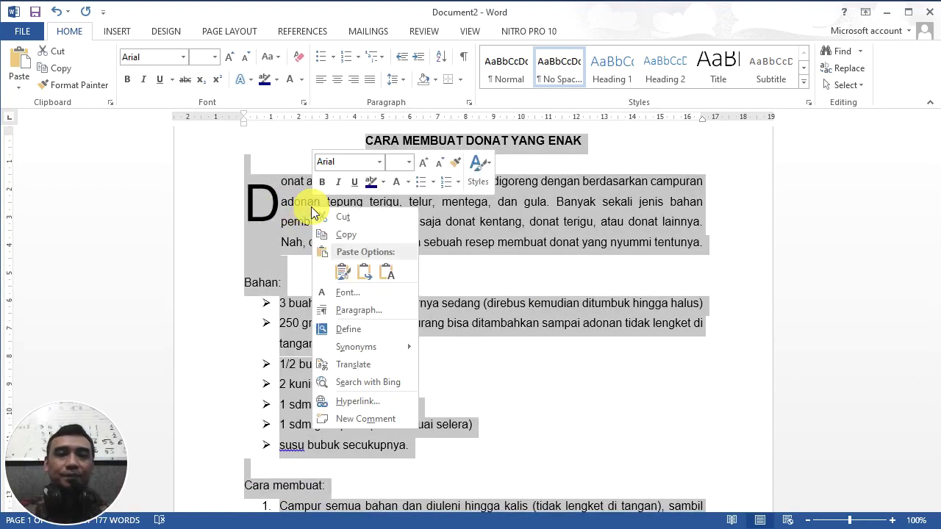
{"action": "left_click", "coordinate": [348, 311]}
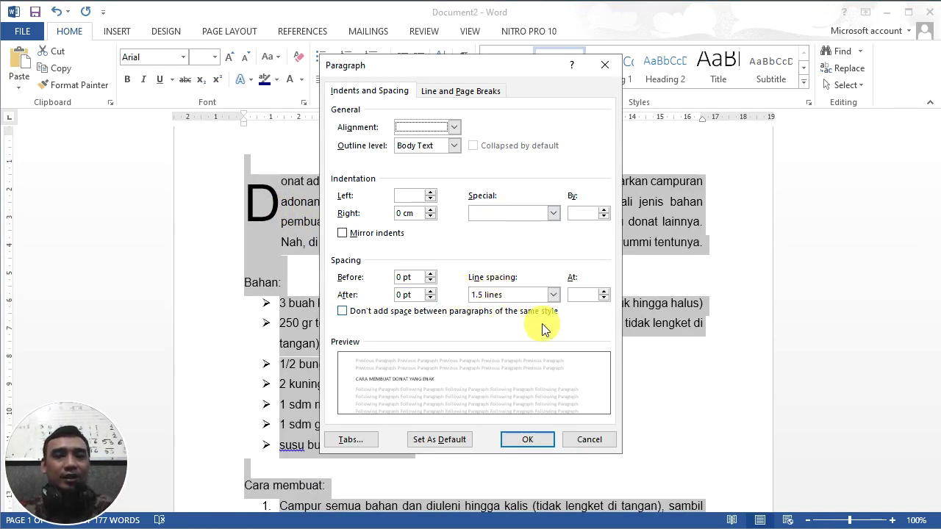
{"action": "left_click", "coordinate": [547, 294]}
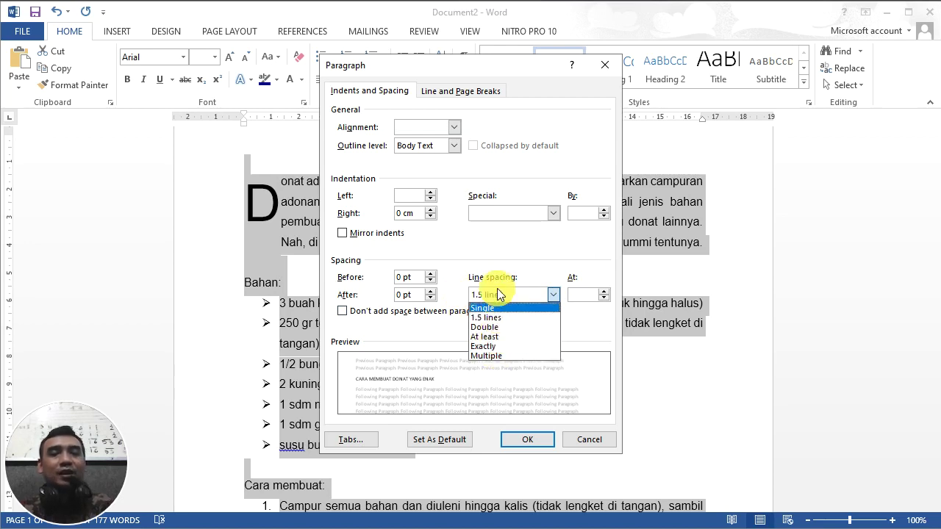
{"action": "left_click", "coordinate": [493, 252]}
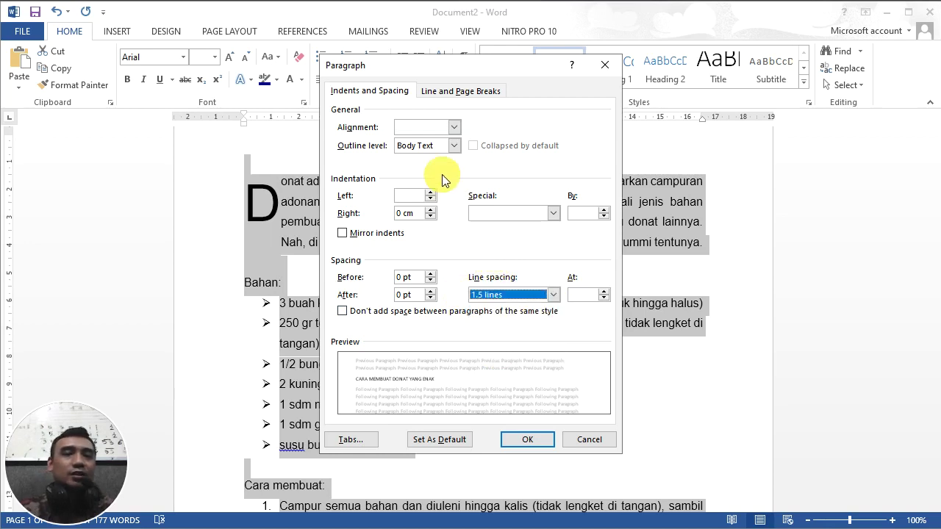
{"action": "left_click", "coordinate": [453, 127]}
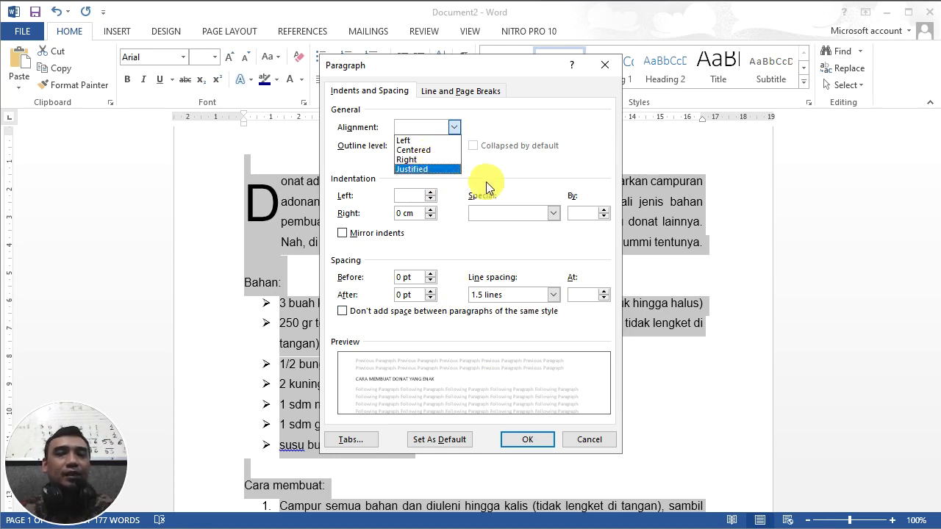
{"action": "left_click", "coordinate": [510, 164]}
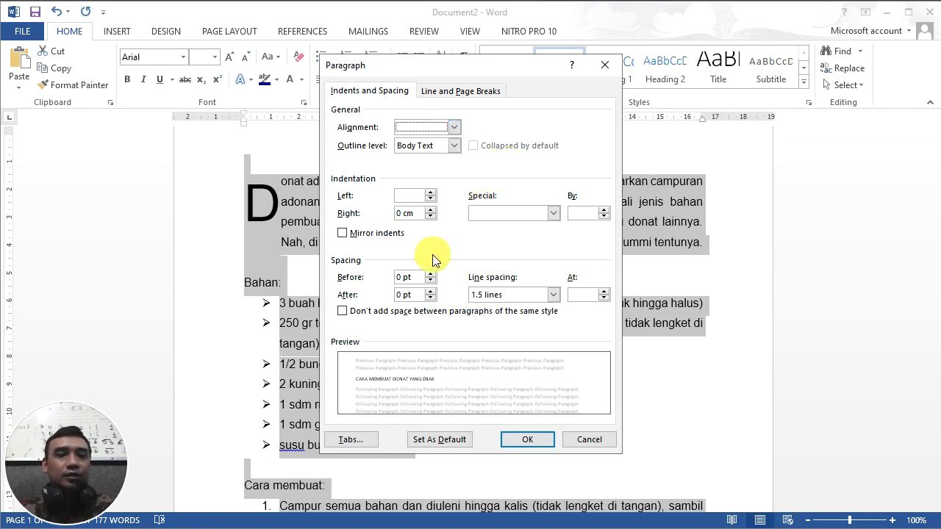
{"action": "left_click", "coordinate": [548, 214]}
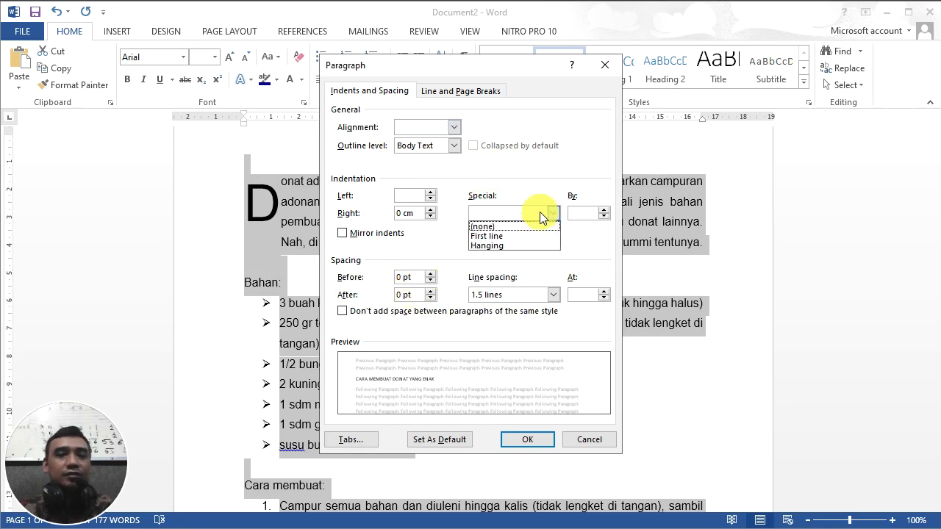
{"action": "left_click", "coordinate": [548, 182]}
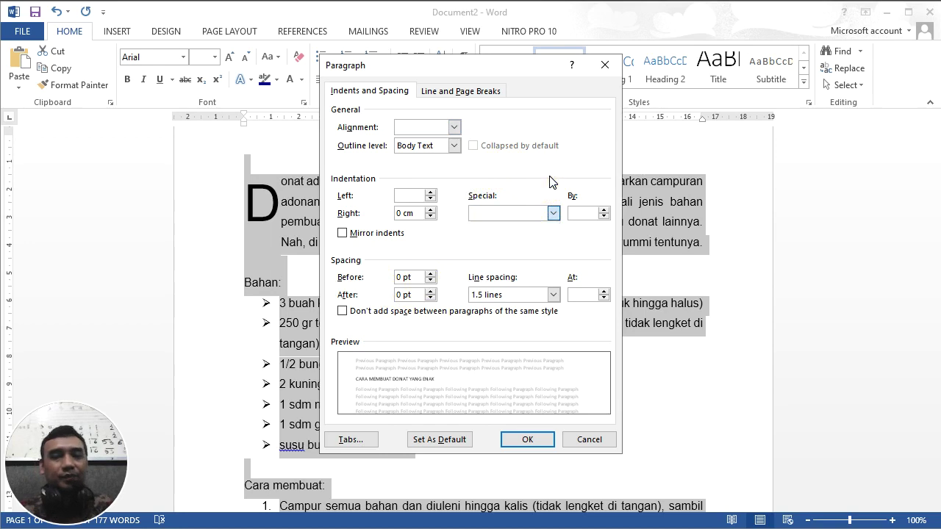
{"action": "left_click", "coordinate": [596, 442]}
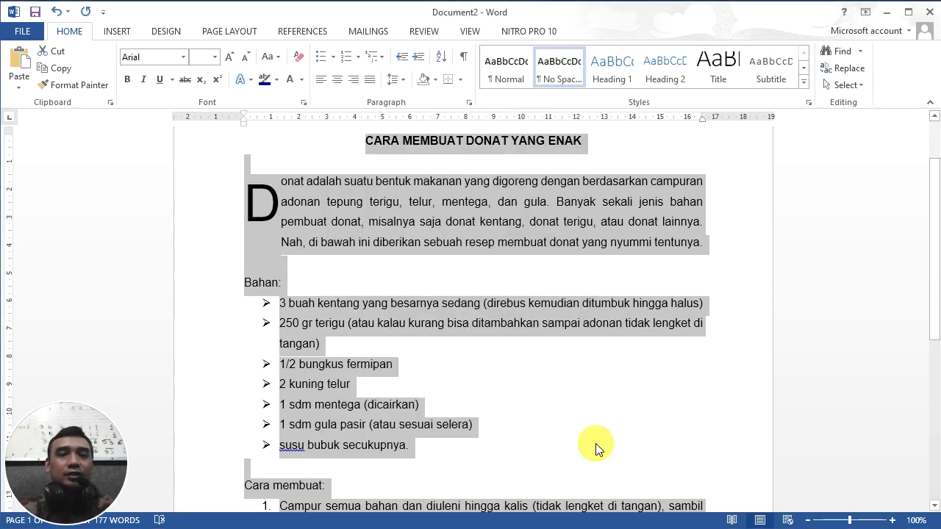
{"action": "left_click", "coordinate": [595, 445]}
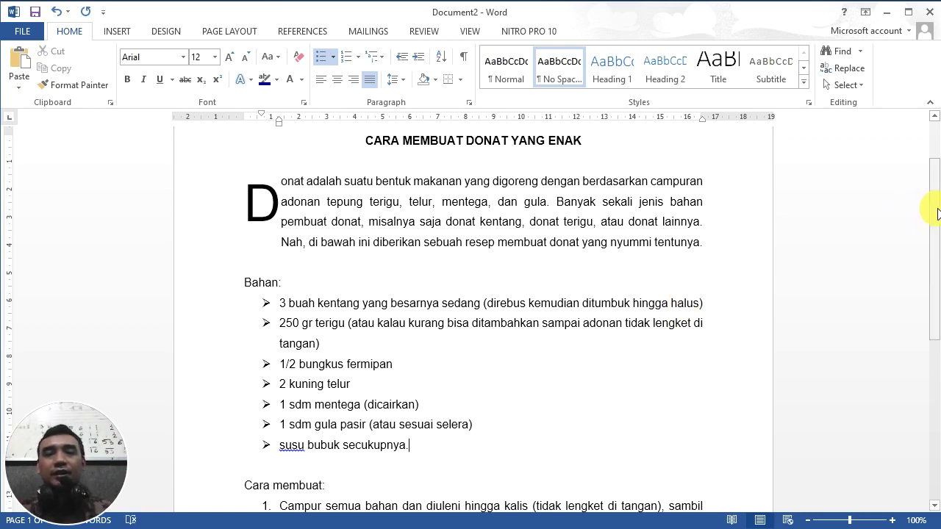
{"action": "left_click_drag", "start_coordinate": [938, 216], "coordinate": [937, 262]}
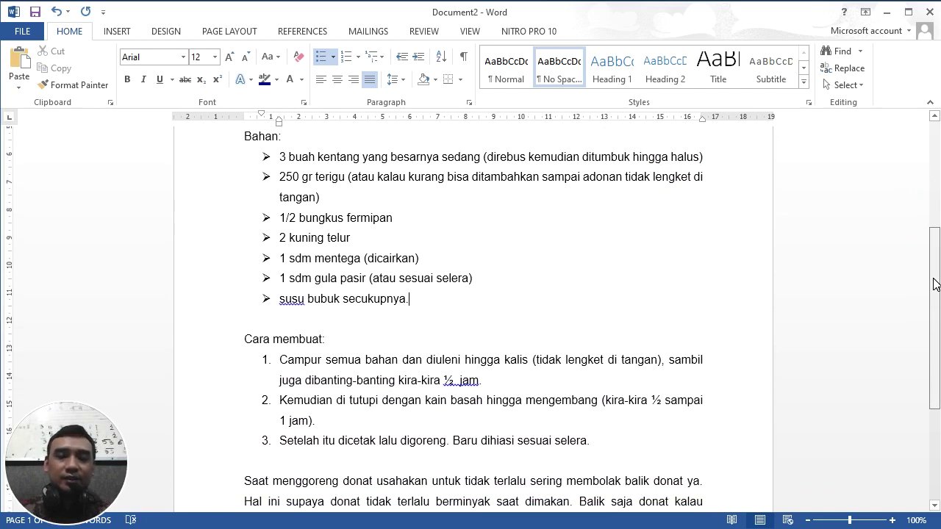
{"action": "mouse_move", "coordinate": [937, 262]}
{"action": "left_mouse_down"}
{"action": "mouse_move", "coordinate": [936, 297]}
{"action": "mouse_move", "coordinate": [937, 215]}
{"action": "left_mouse_up"}
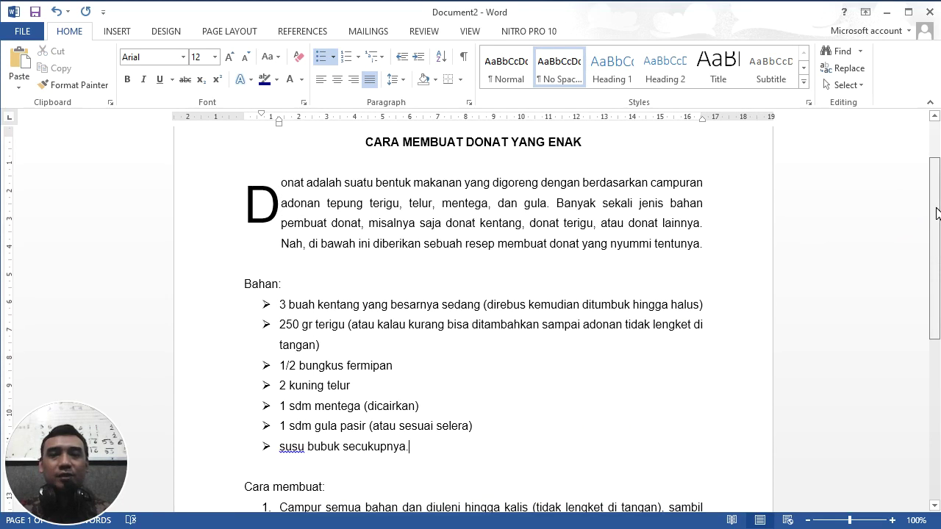